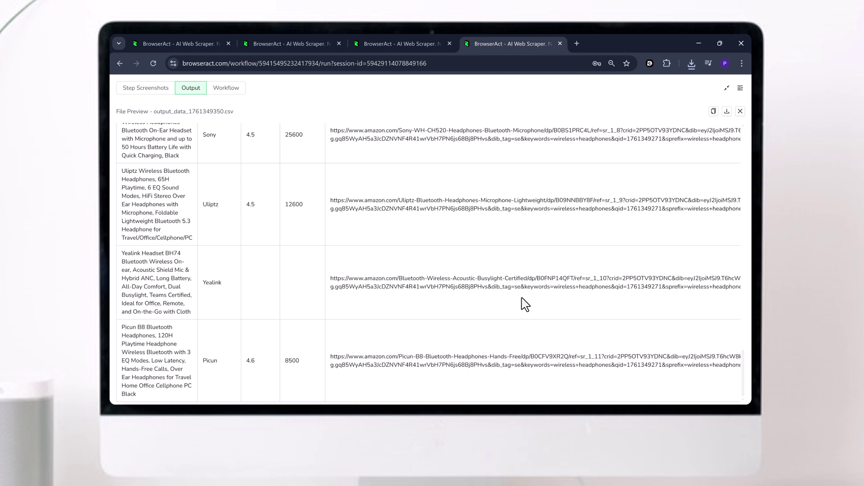
Step: Scroll through the BrowserAct homepage's scraping and automation sections down to pricing and back up
scroll(182, 395, right, 15)
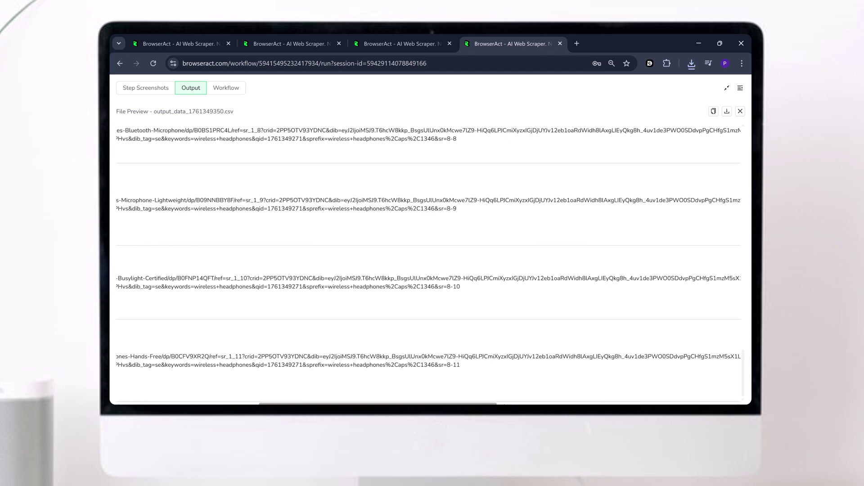
scroll(183, 395, left, 15)
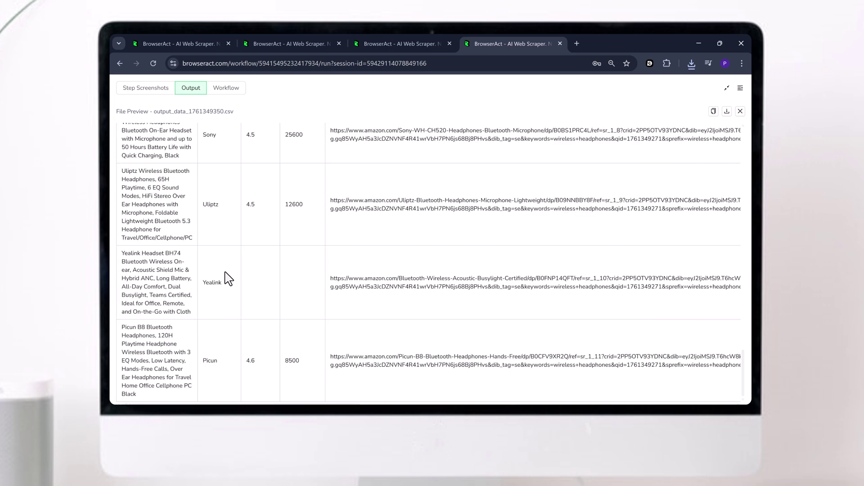
scroll(227, 278, up, 10)
scroll(228, 278, up, 10)
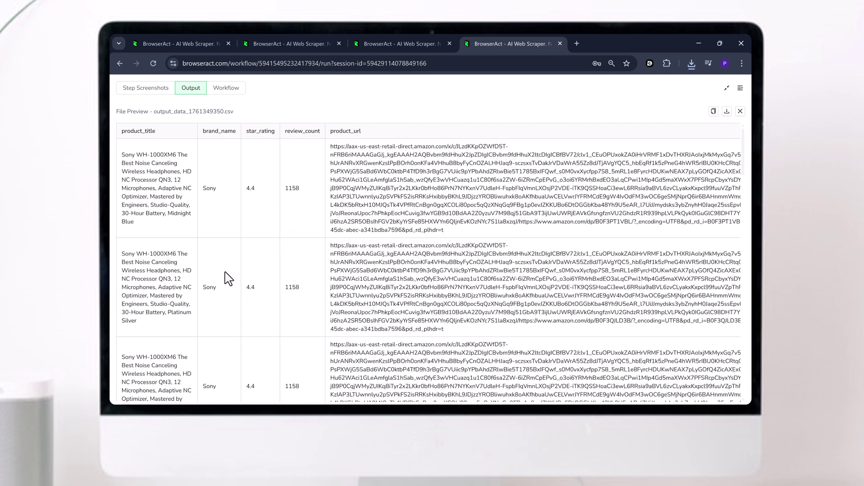
scroll(228, 278, down, 10)
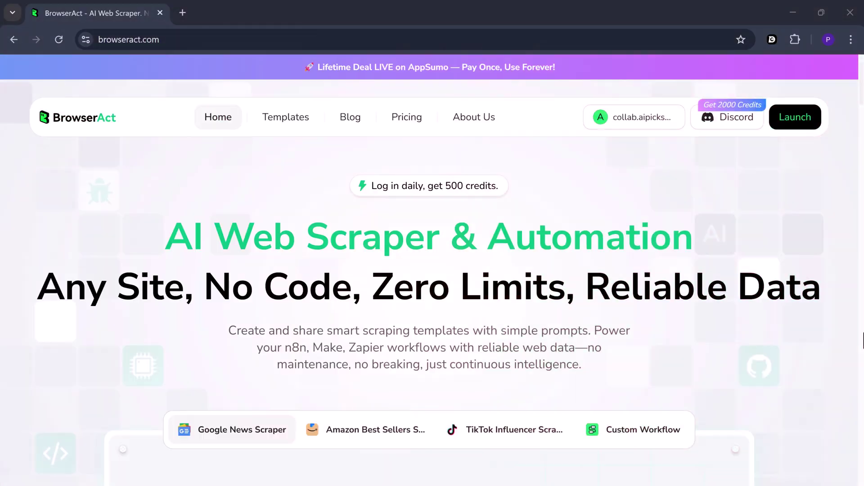
scroll(863, 341, down, 1)
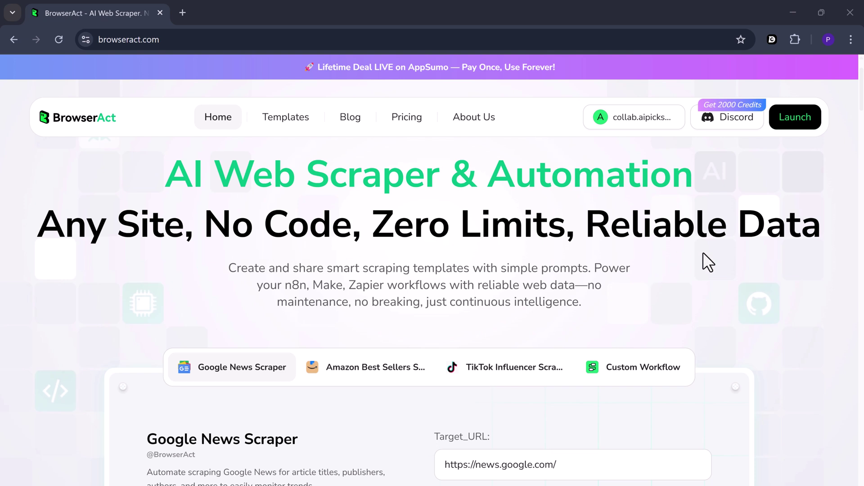
scroll(703, 253, down, 5)
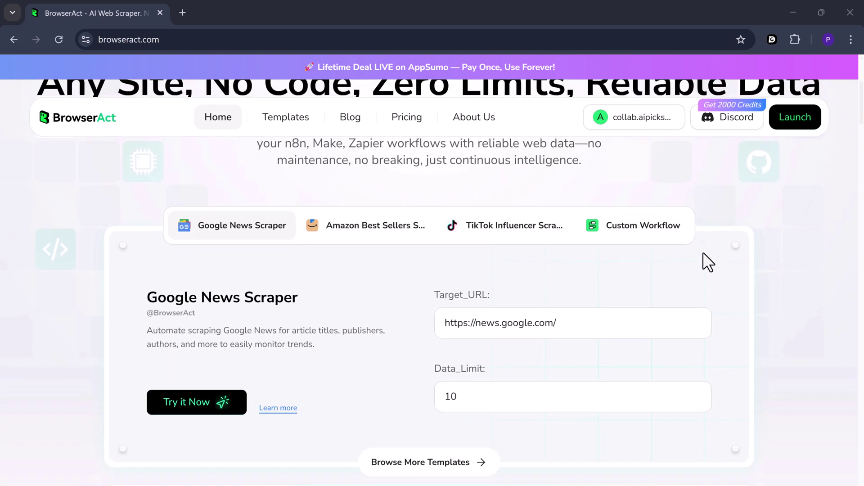
scroll(703, 252, up, 1)
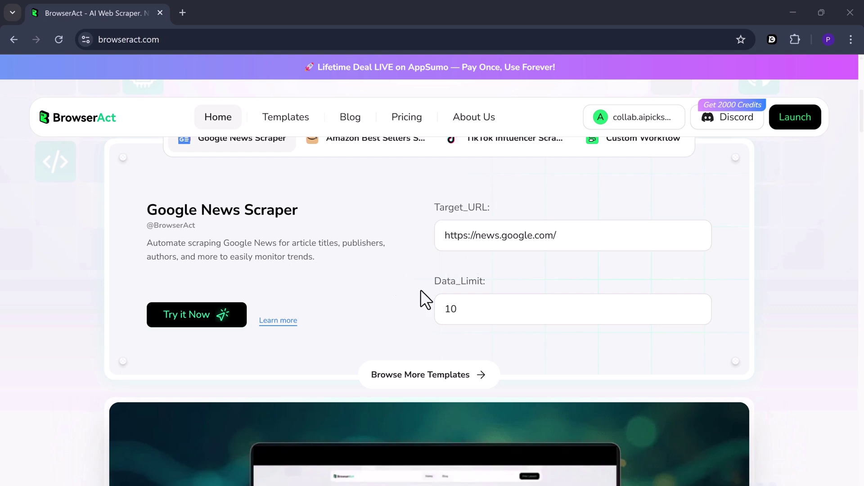
scroll(376, 303, down, 5)
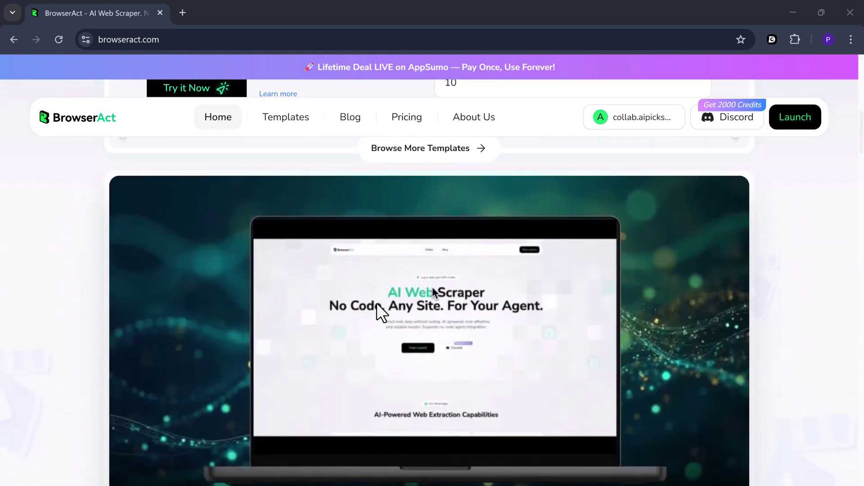
scroll(376, 302, down, 1)
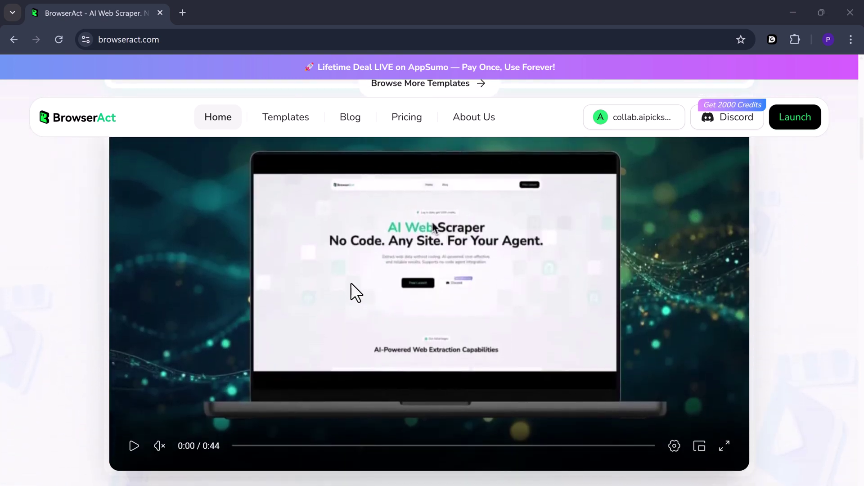
scroll(722, 314, down, 8)
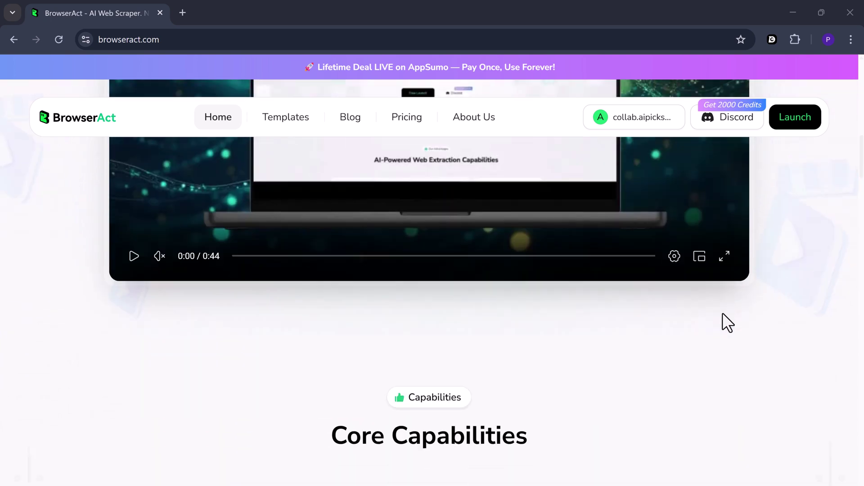
scroll(723, 312, down, 3)
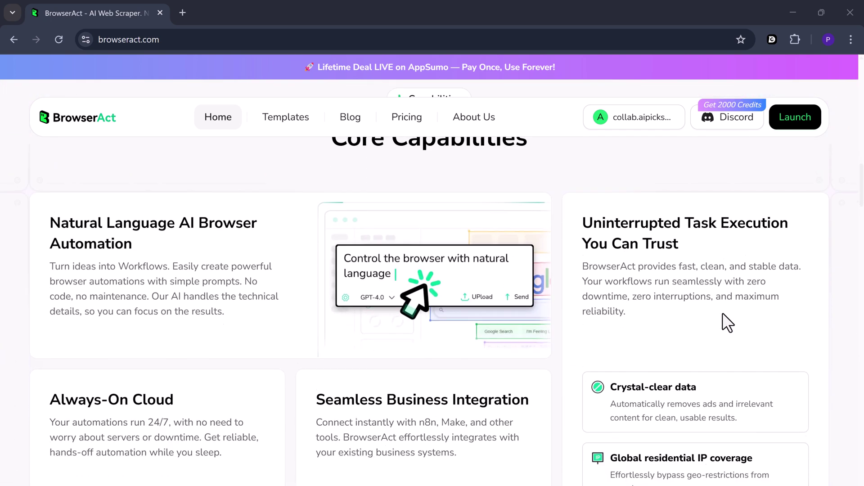
scroll(723, 312, down, 11)
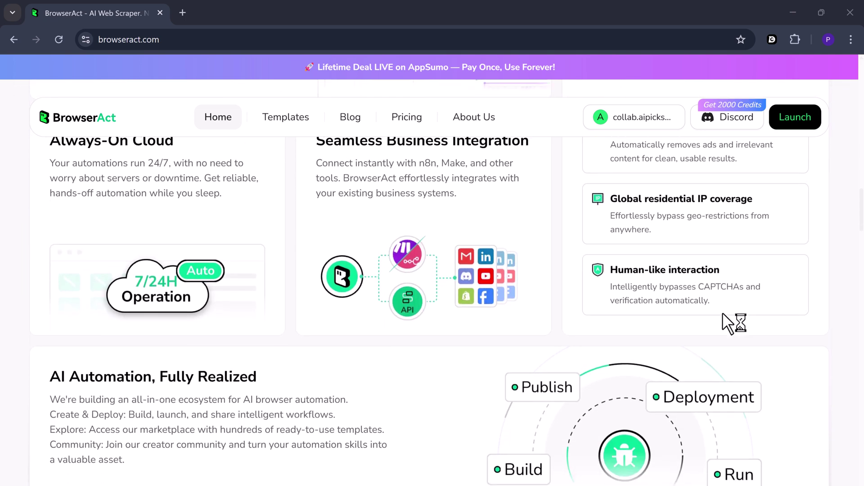
scroll(722, 313, down, 5)
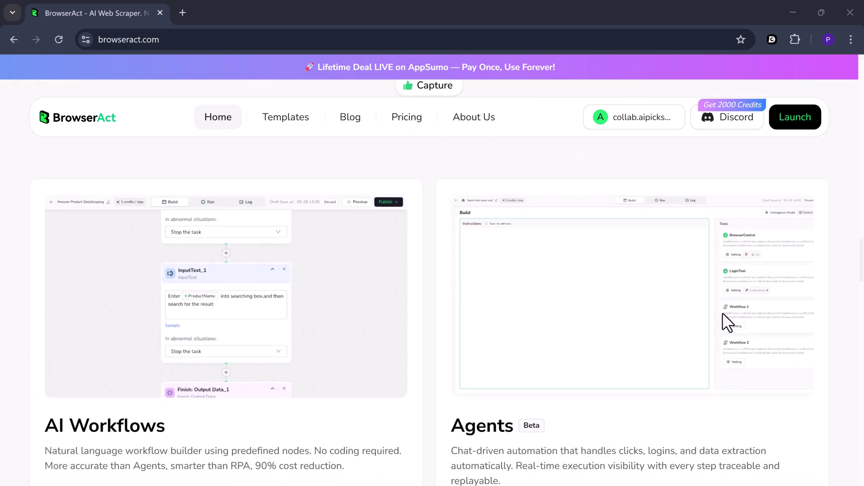
scroll(722, 314, down, 1)
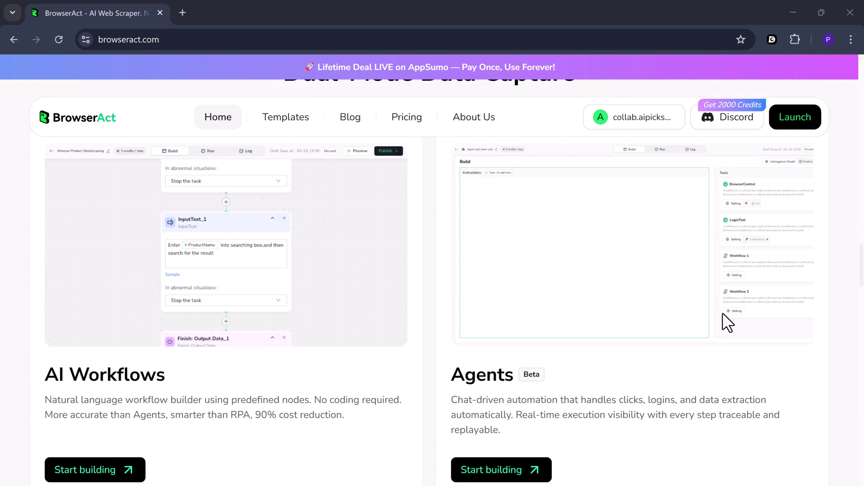
scroll(722, 313, down, 9)
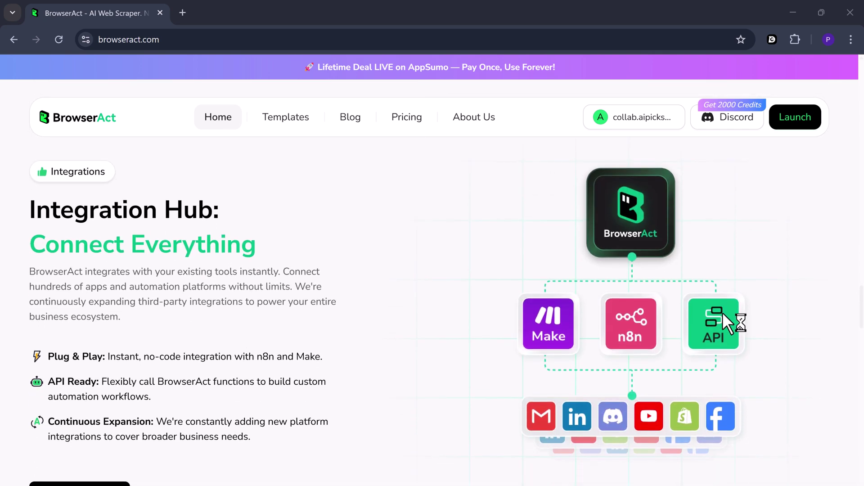
scroll(722, 312, down, 12)
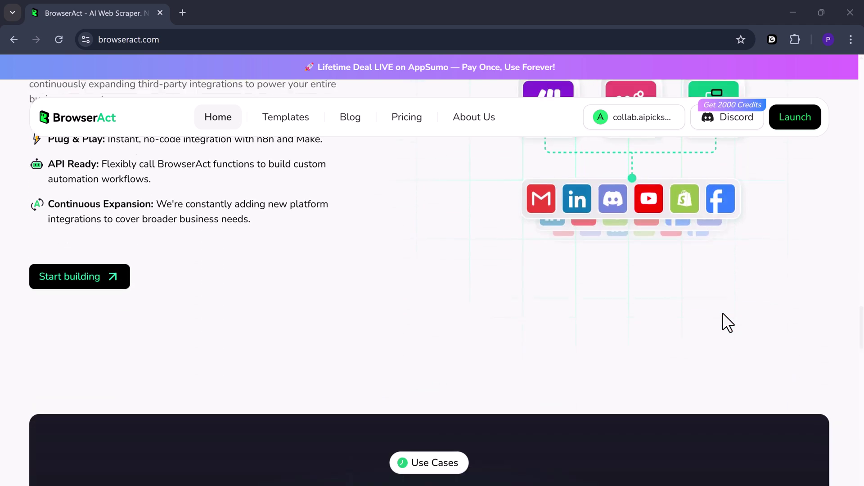
scroll(722, 311, down, 1)
scroll(722, 310, up, 1)
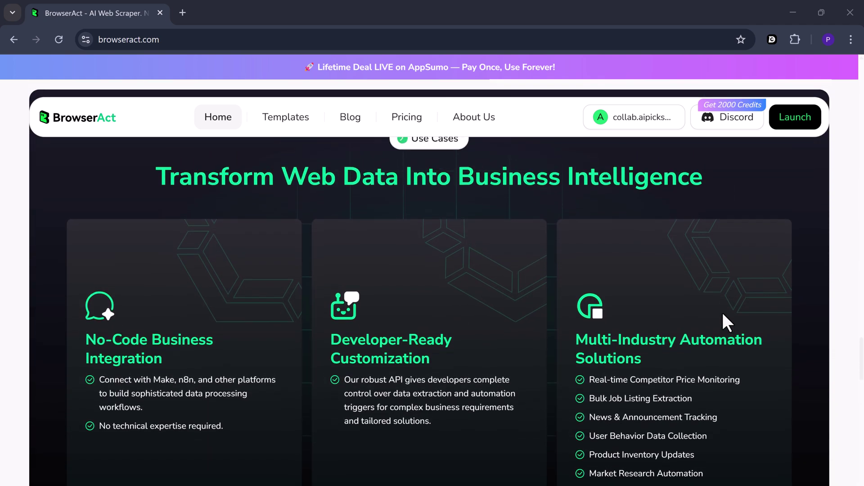
scroll(722, 312, down, 1)
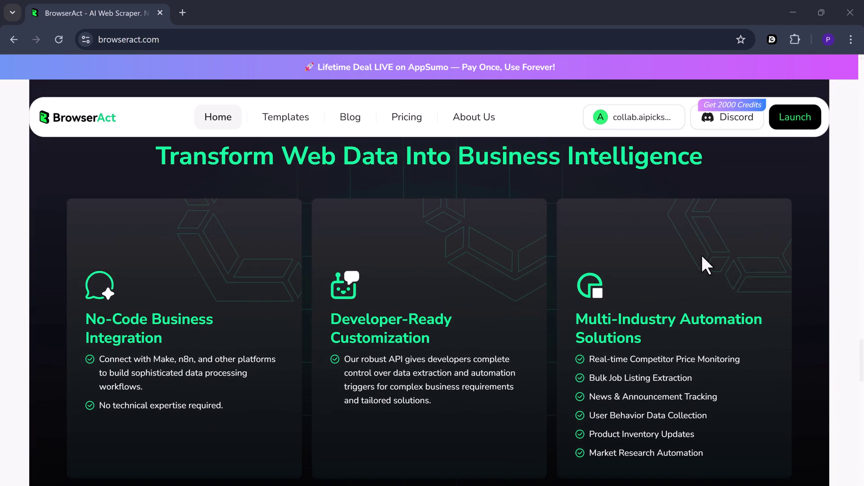
scroll(768, 255, down, 11)
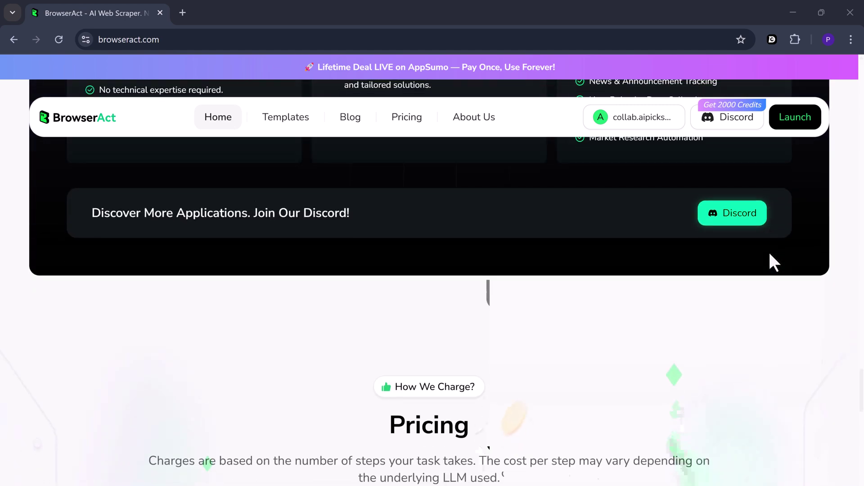
scroll(769, 259, down, 3)
scroll(770, 260, up, 20)
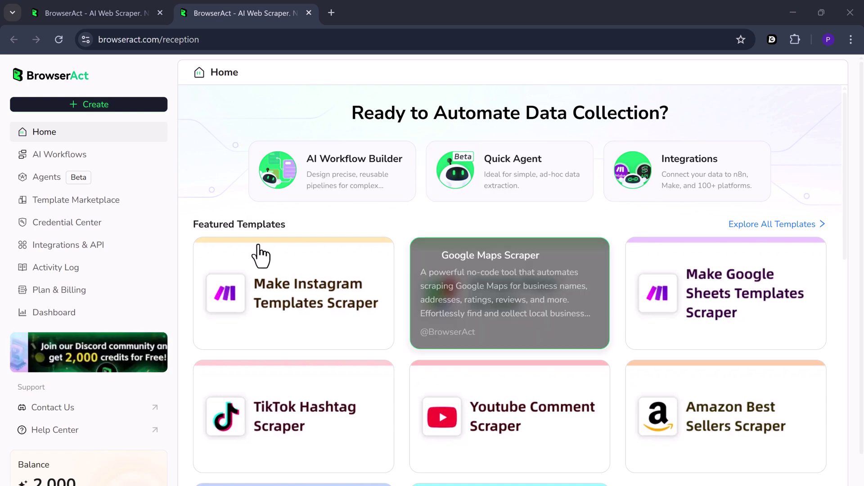
Step: Scroll through the eight Featured Templates on the dashboard home, from Instagram to Billboard Hot 100
scroll(845, 251, down, 2)
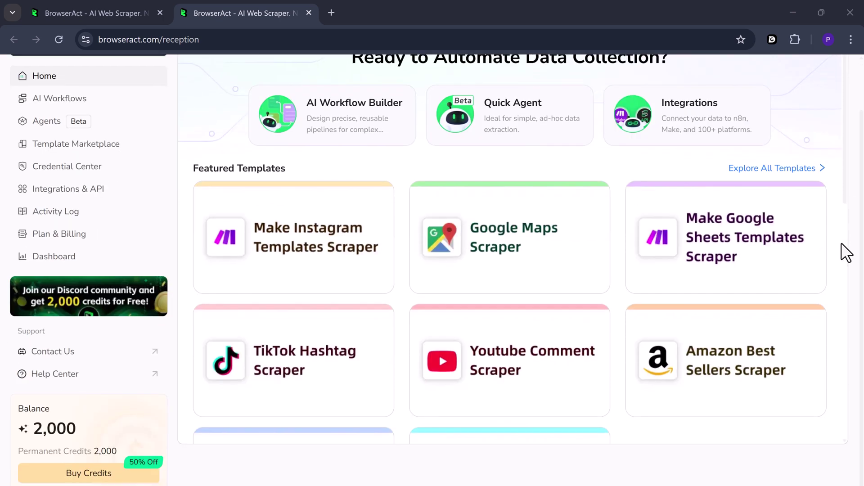
scroll(846, 253, down, 3)
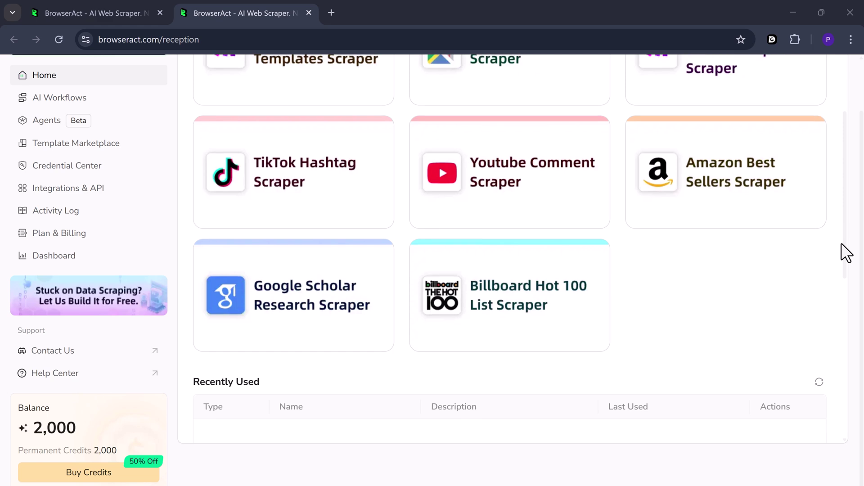
scroll(844, 250, up, 5)
scroll(131, 168, up, 2)
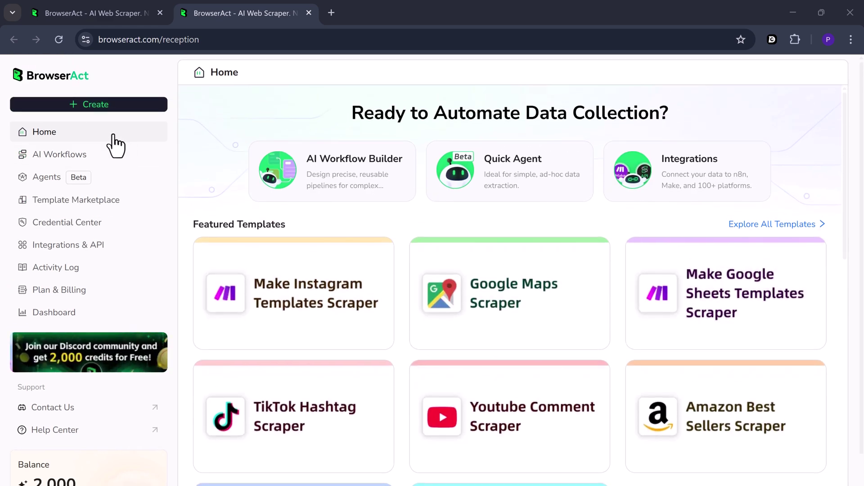
Step: Open the Template Marketplace and browse its WooCommerce, TechCrunch, Amazon and YouTube scraper templates
click(135, 200)
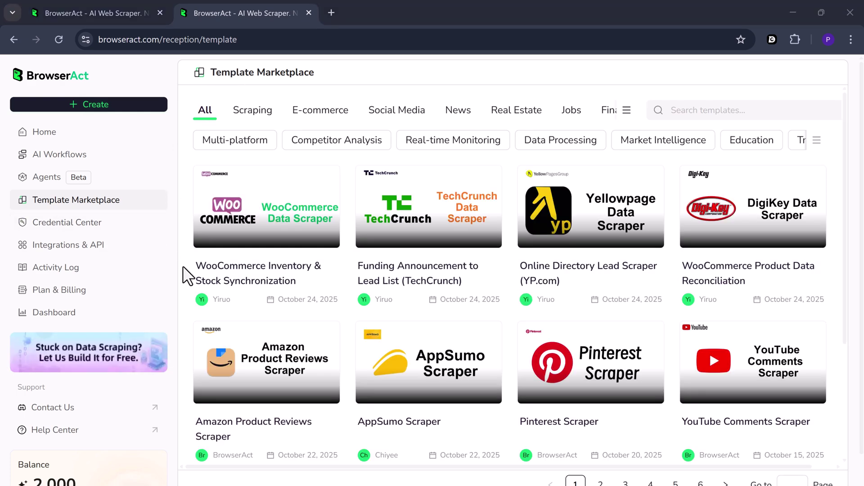
scroll(816, 311, down, 1)
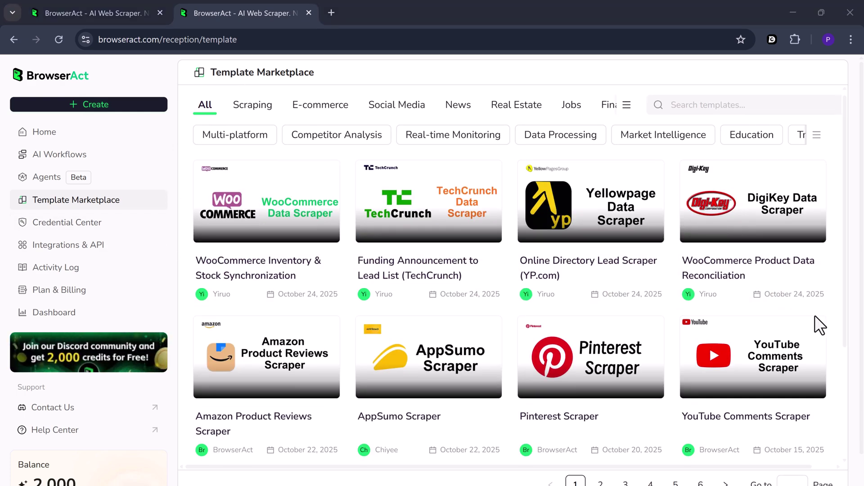
scroll(815, 315, down, 3)
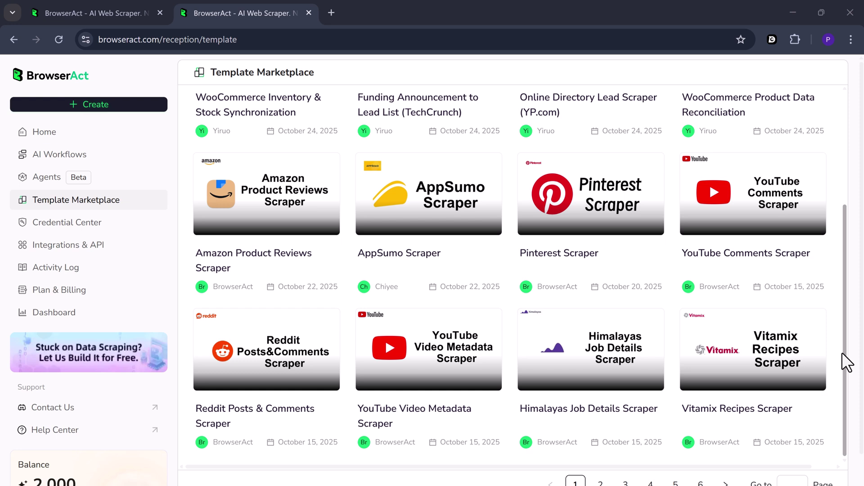
scroll(842, 353, up, 4)
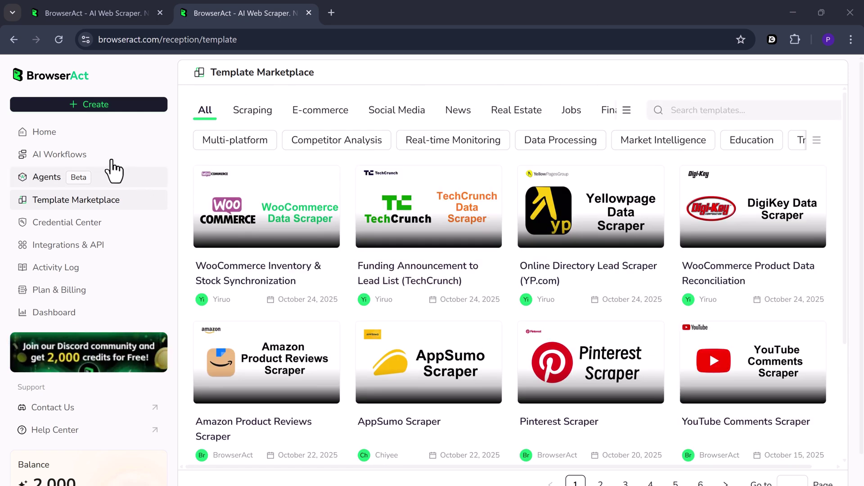
Step: Create a new agent with the name 'Amazon Product Scraper'
click(108, 107)
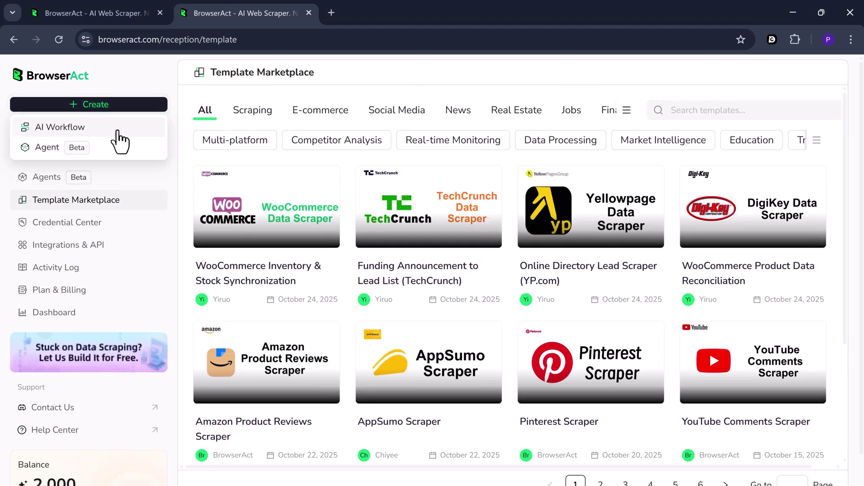
click(100, 150)
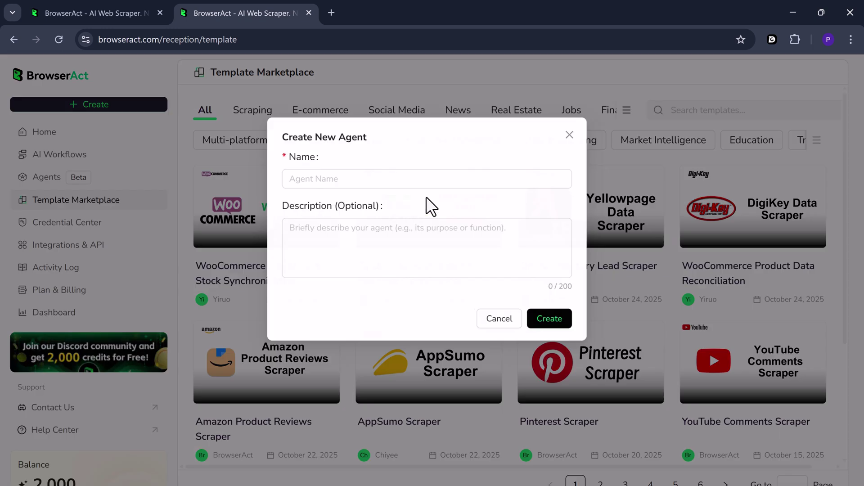
text(Am)
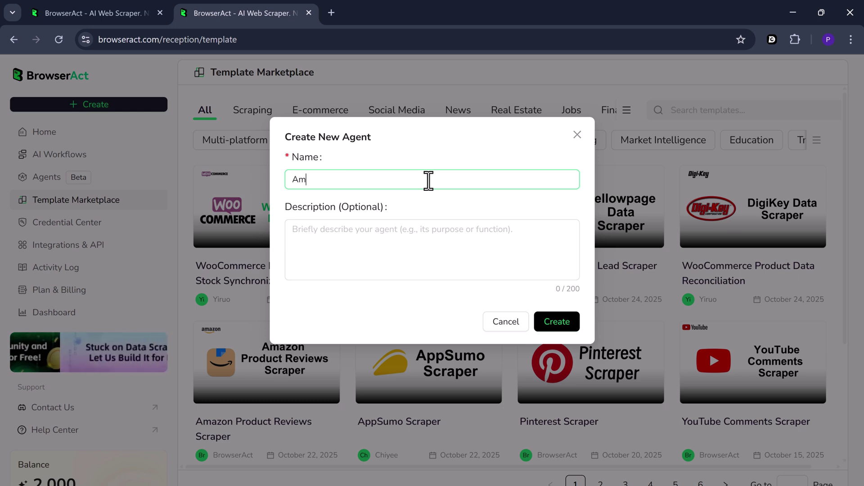
text(azon)
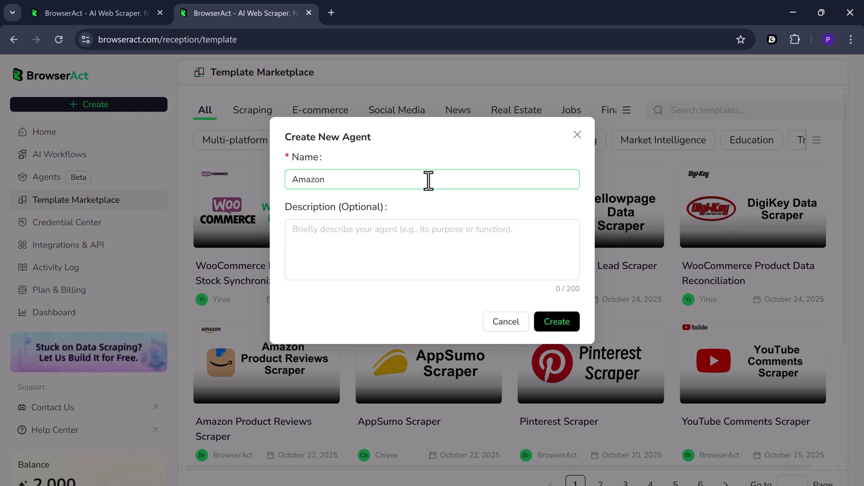
text( Product S)
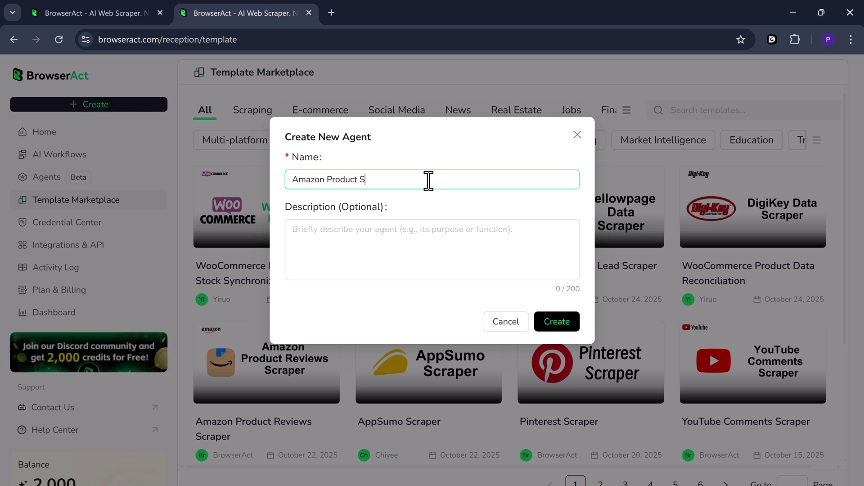
text(craper)
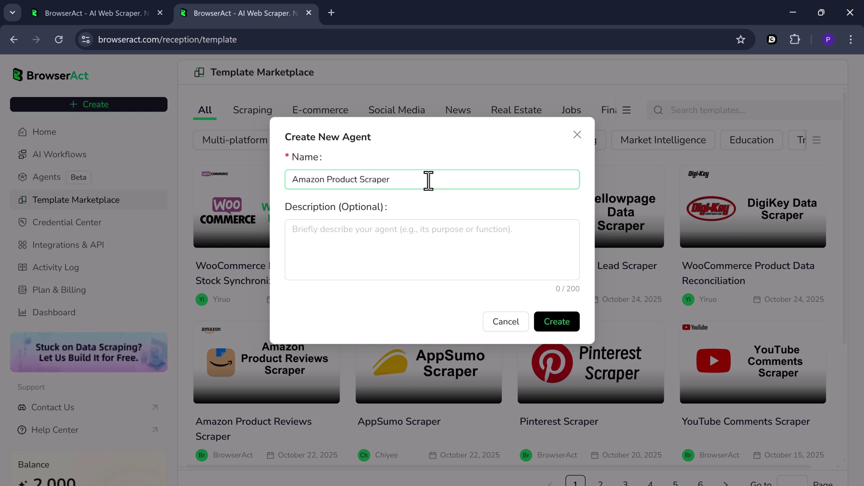
click(440, 252)
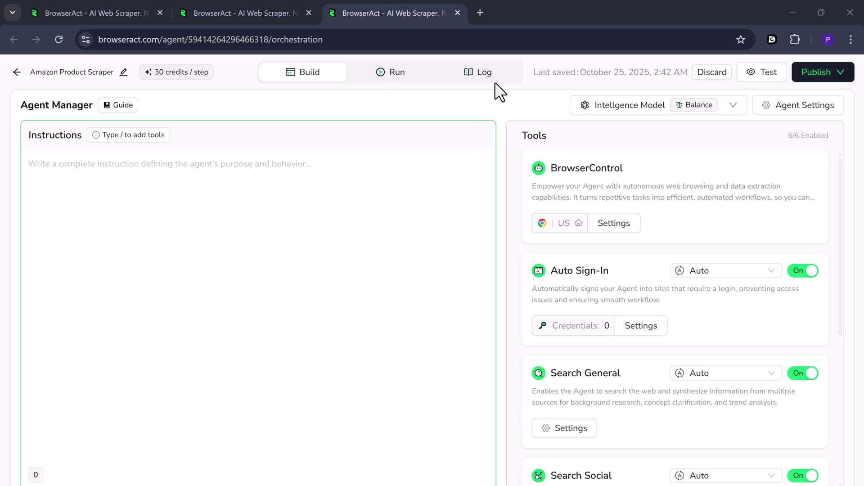
Step: Write 'Use BrowserControl open the Amazon website.' in the instructions, then paste the extraction-specialist role text
click(155, 170)
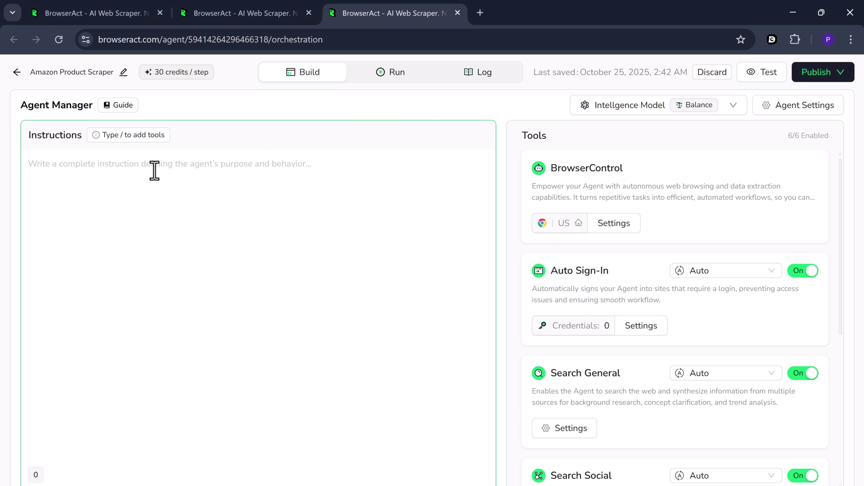
text(Use /)
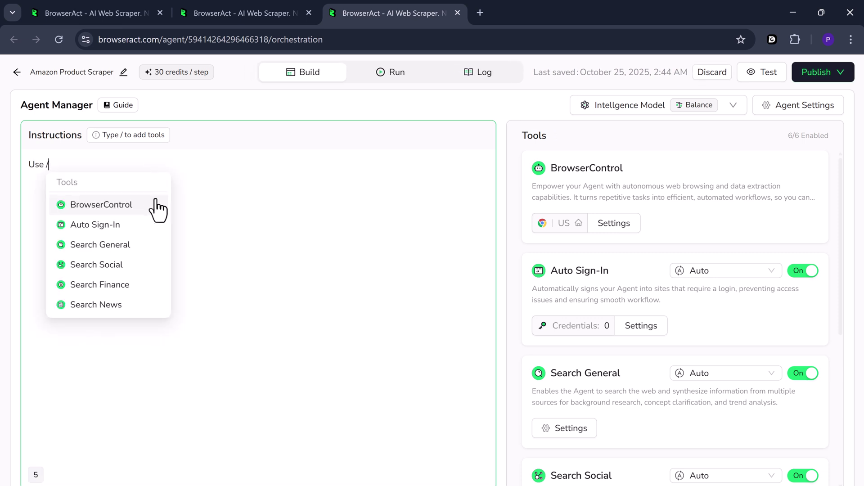
click(156, 204)
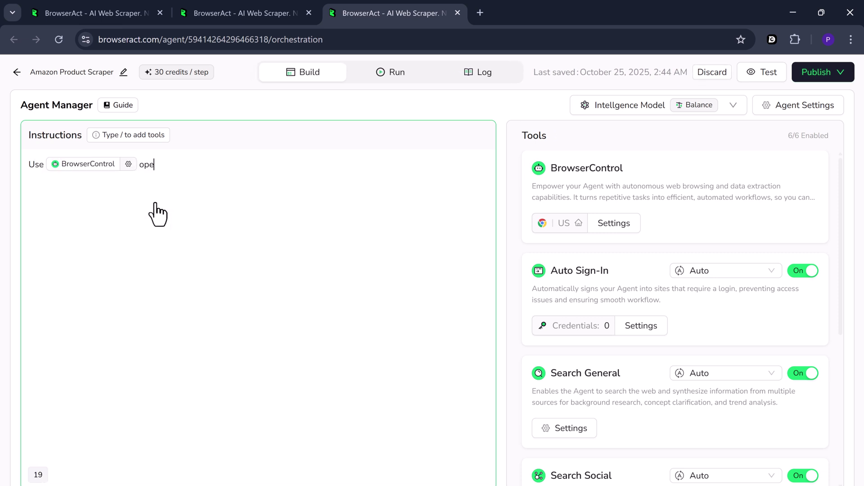
text(open the Amazon website.)
key(Return)
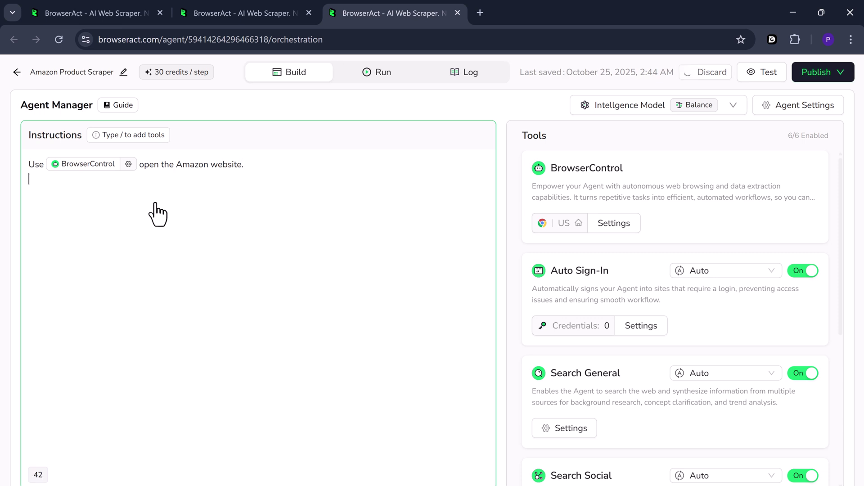
text(You are a professional Amazon product data extraction specialist. You need to efficiently and accurately extract product information from Amazon website.)
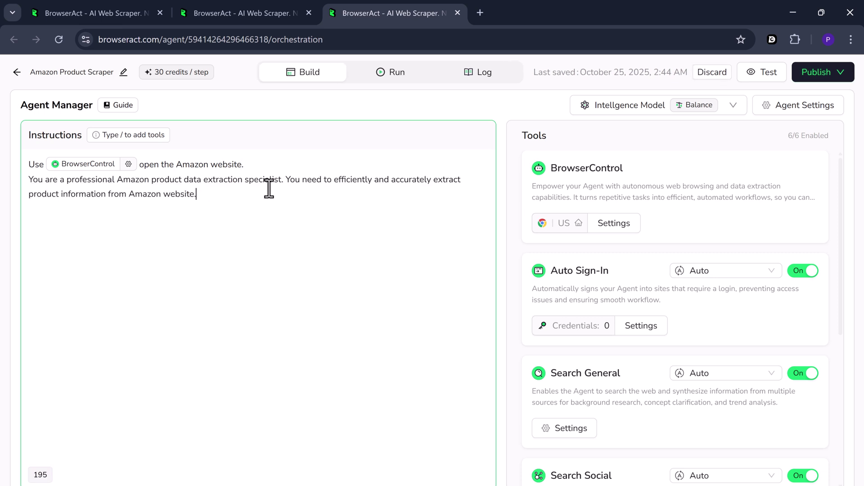
Step: Publish the agent as a new version and paste the 10 wireless headphones CSV scraping task into Run Now
click(839, 73)
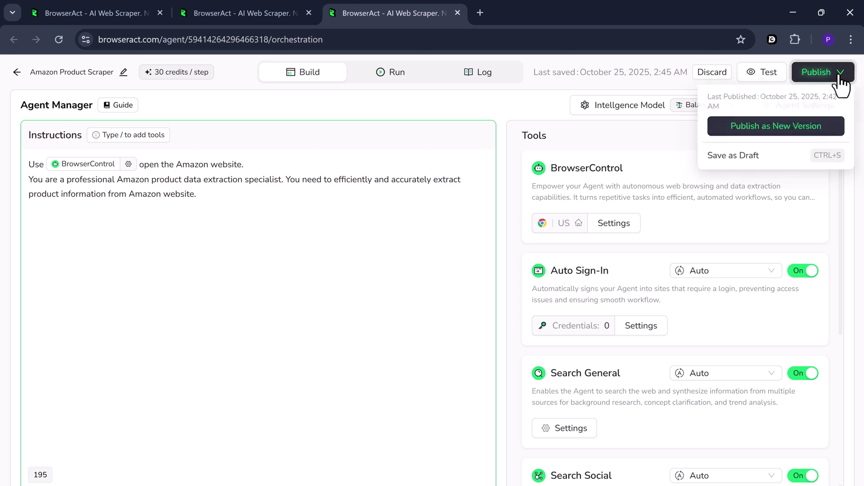
click(803, 131)
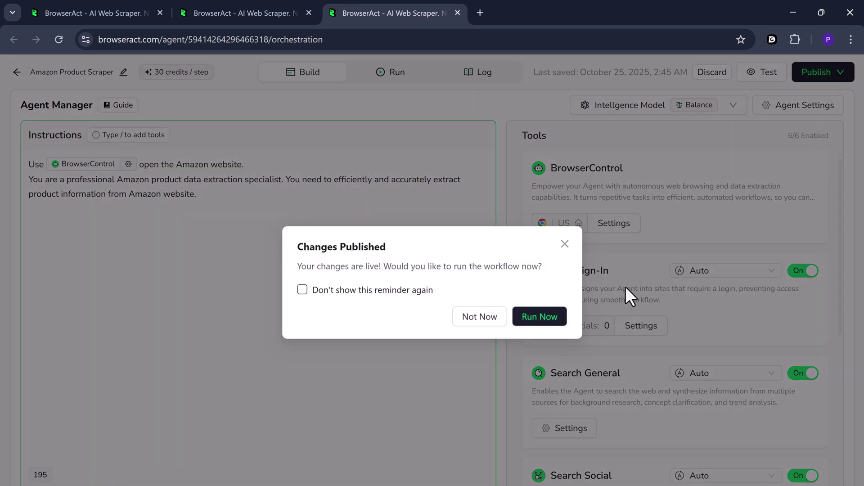
click(525, 318)
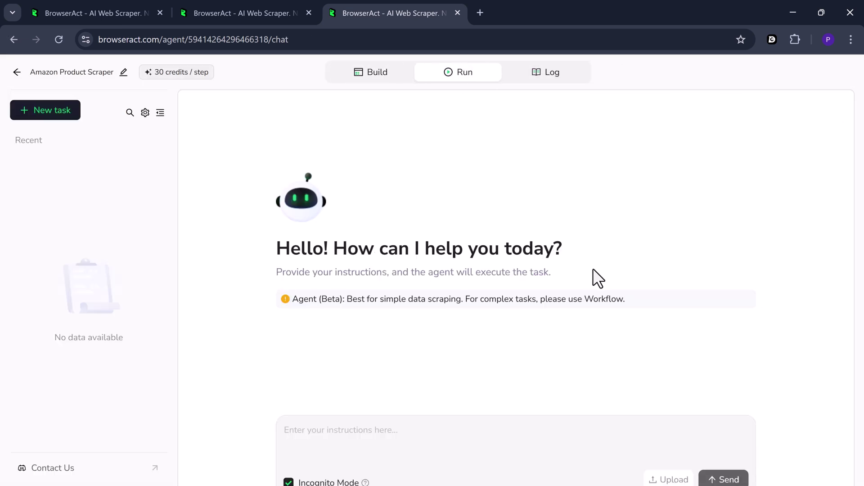
click(373, 441)
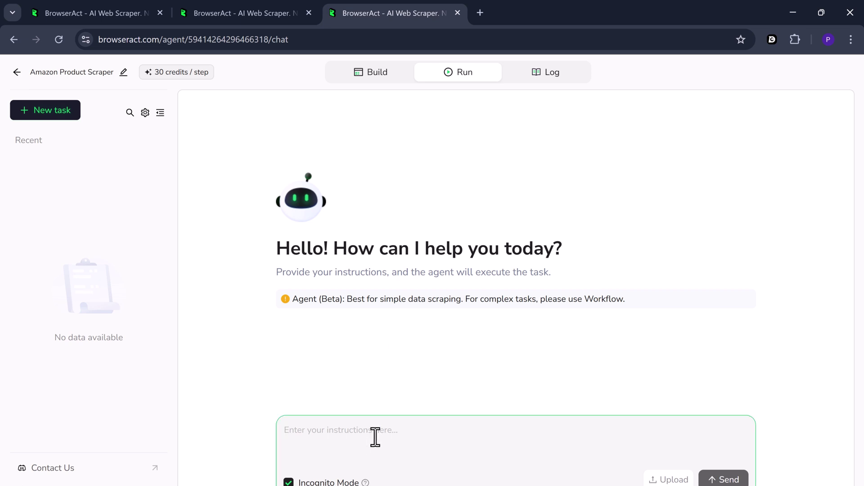
text(Search Amazon for "wireless headphones" category, extract the first 10 products' names, prices, ratings, and links, then export as CSV file.)
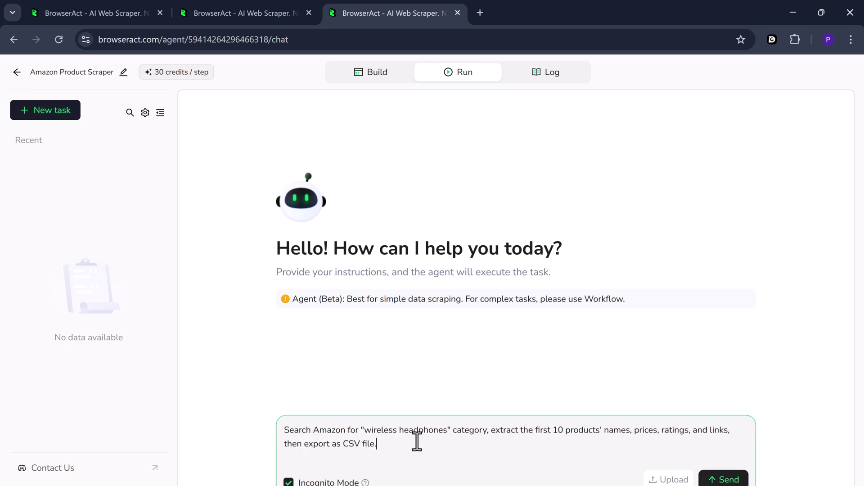
Step: Send the headphones scraping task and preview the resulting results.csv from the Output tab
click(711, 479)
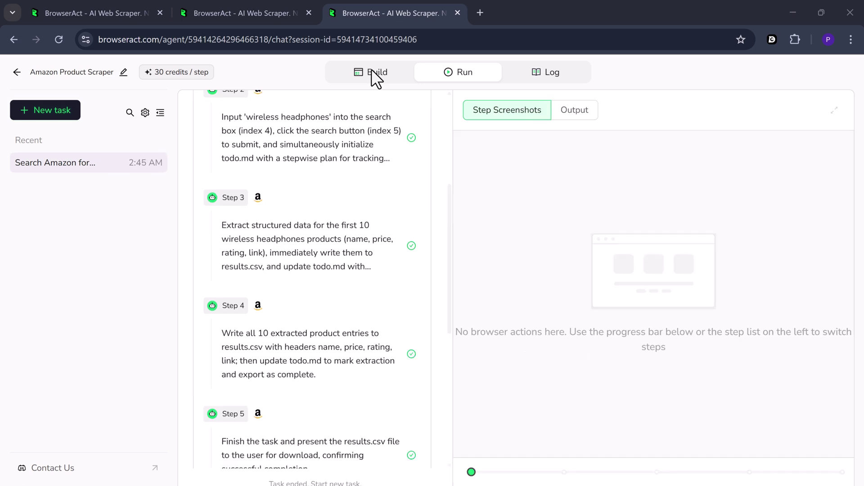
scroll(393, 199, down, 7)
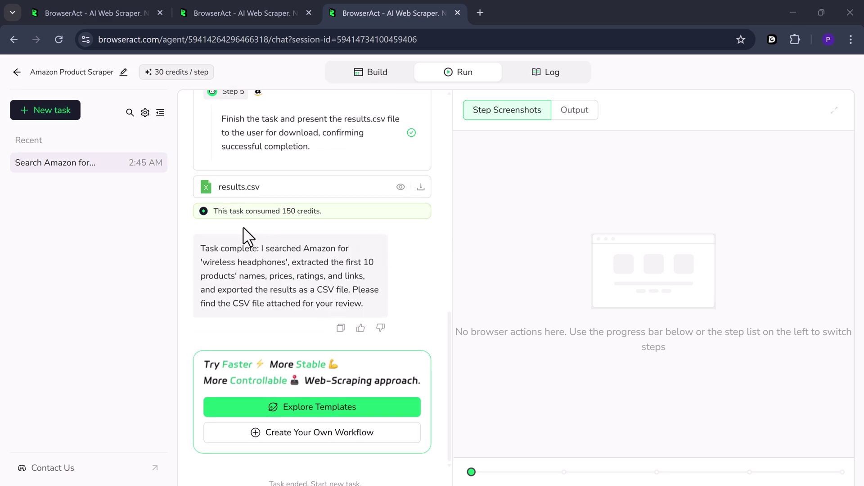
click(577, 118)
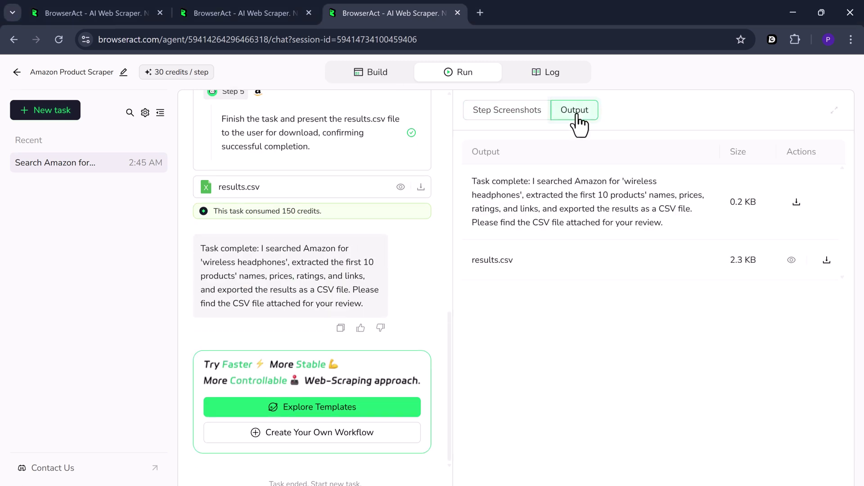
click(400, 188)
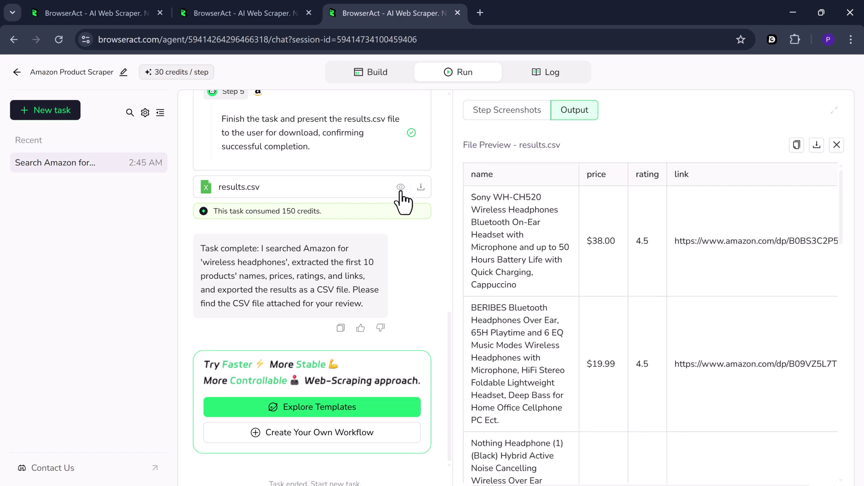
Step: Scroll through the results.csv preview and open the downloaded file in Excel
scroll(689, 230, down, 2)
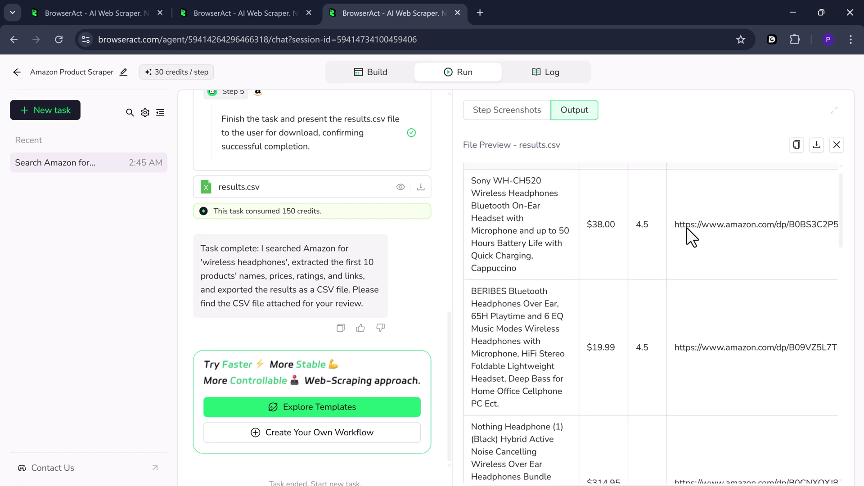
scroll(686, 228, down, 15)
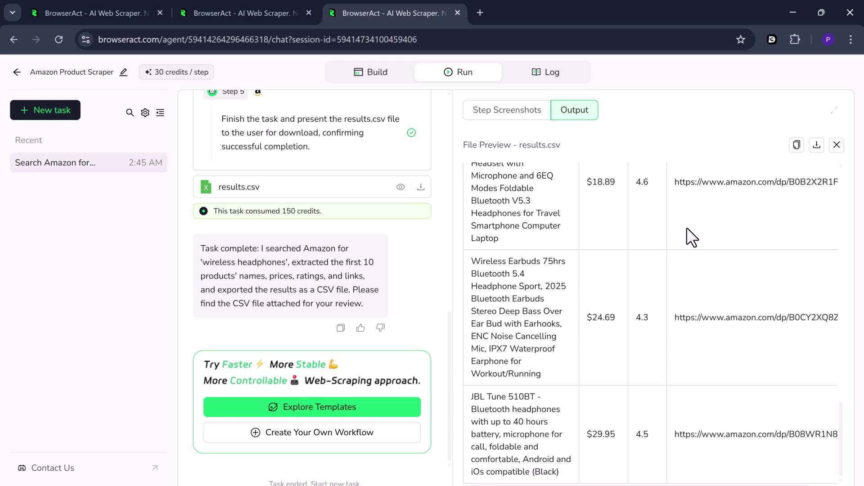
scroll(687, 228, up, 15)
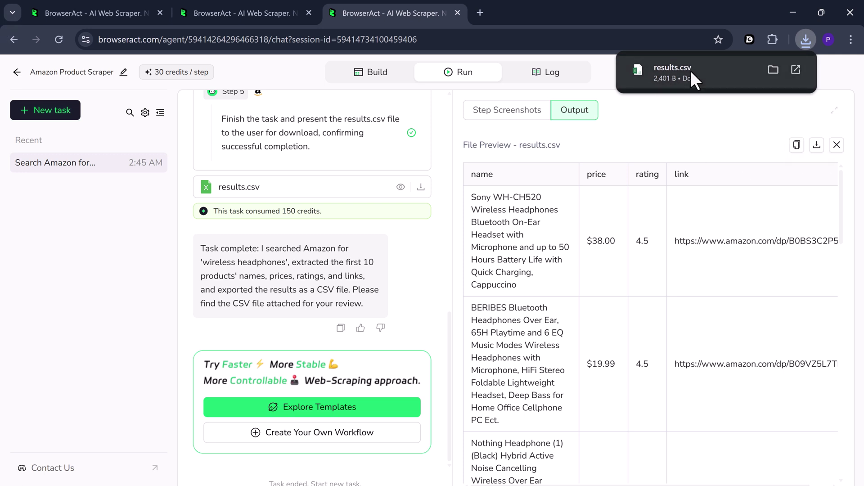
click(690, 70)
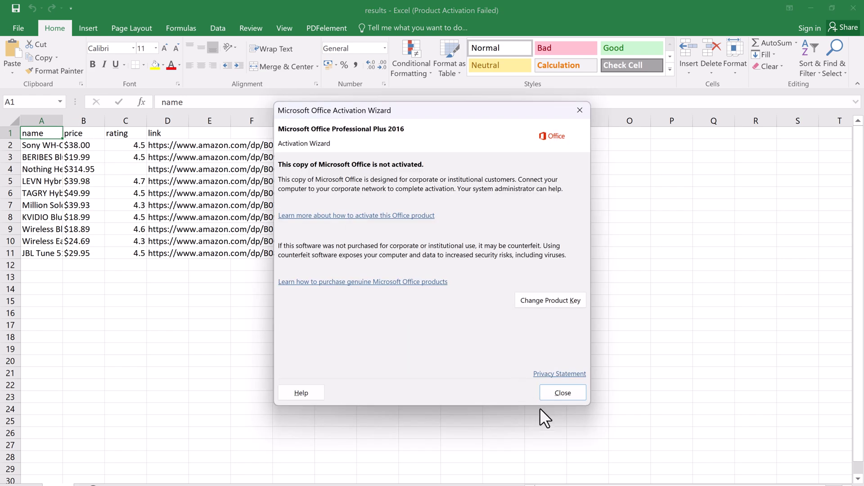
Step: Dismiss the activation notice, widen column A for full product names, and close results.csv without saving
click(563, 392)
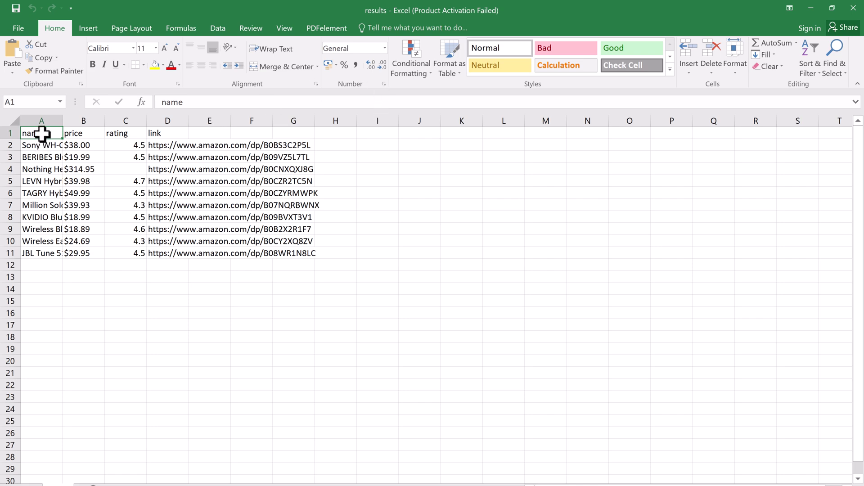
drag(62, 121, 227, 125)
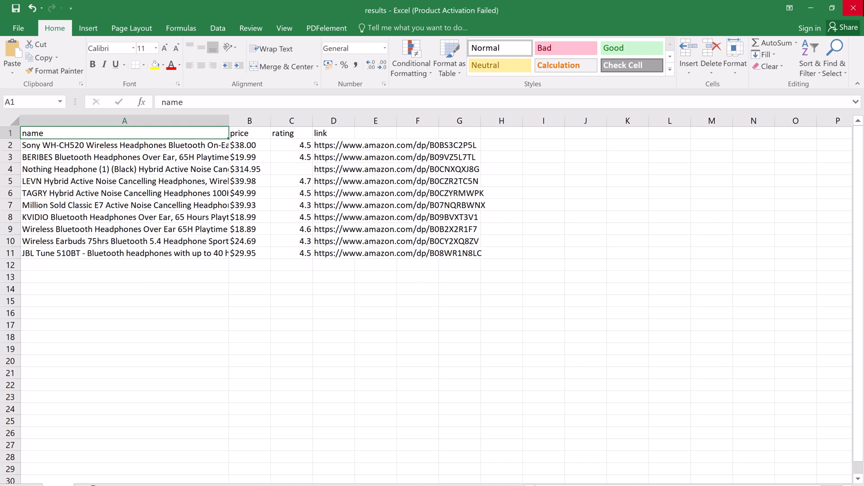
click(853, 8)
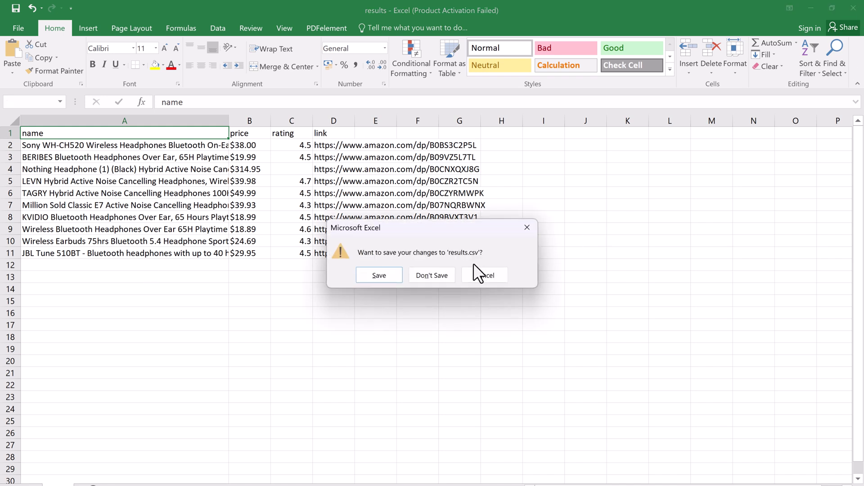
click(442, 272)
scroll(603, 290, down, 10)
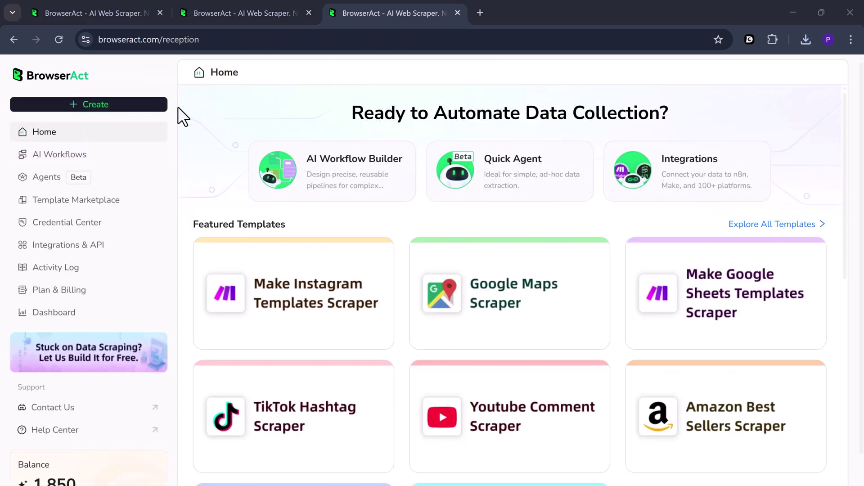
Step: Create the AI workflow 'Amazon Data Scraping' with the pasted best-selling products description
click(116, 107)
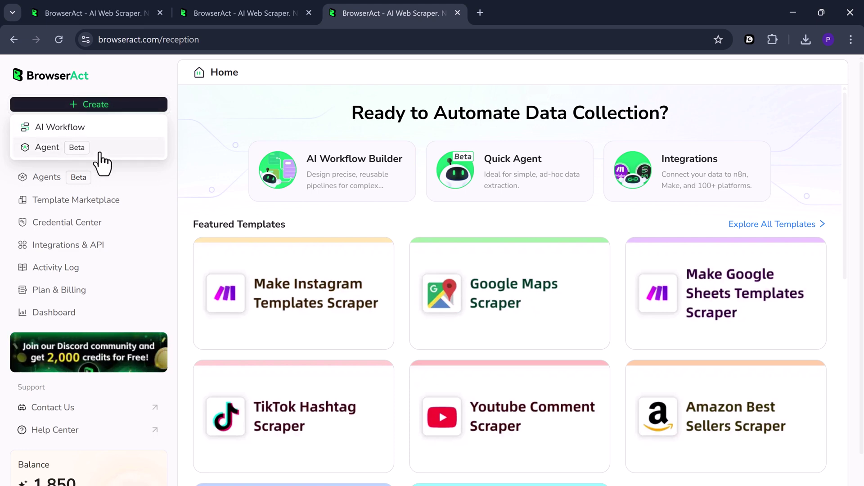
click(117, 127)
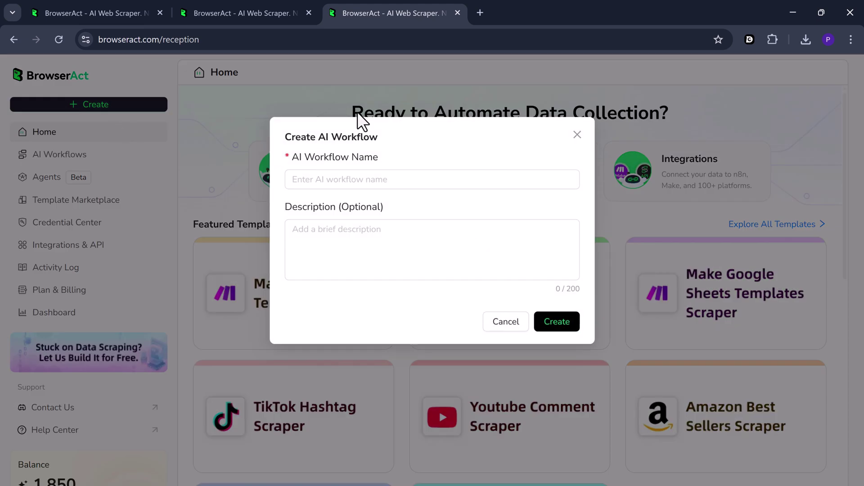
click(352, 180)
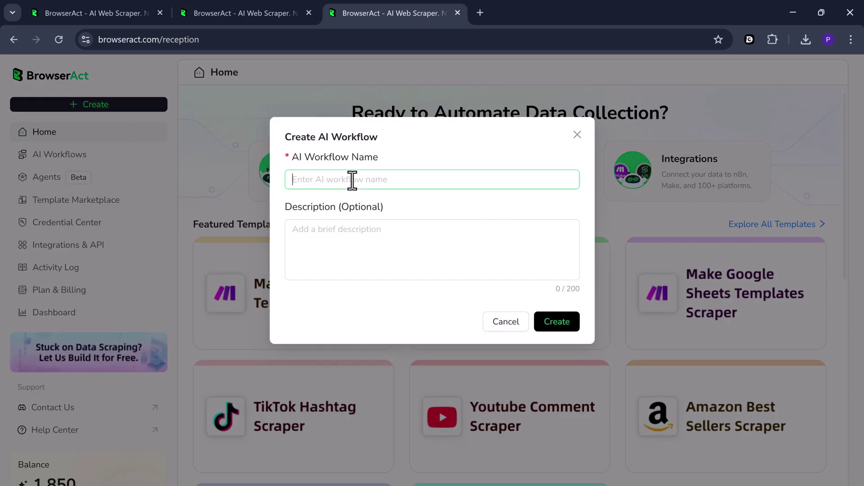
text(Amazon )
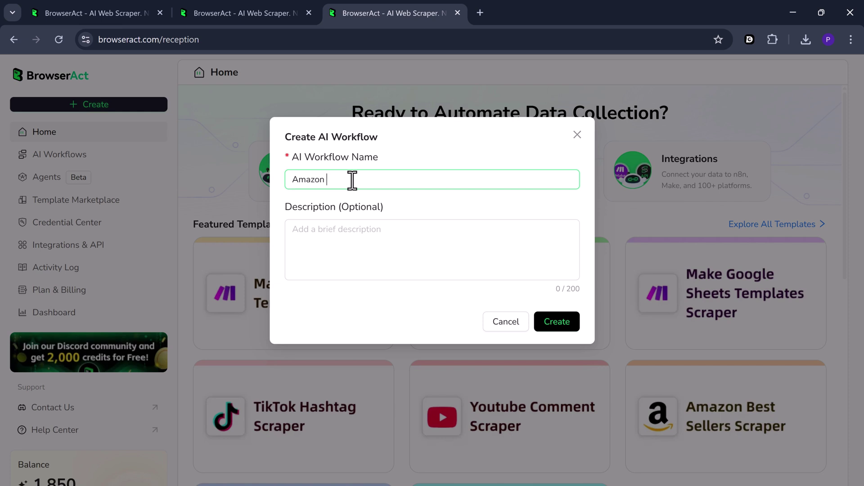
text(Data Scraping)
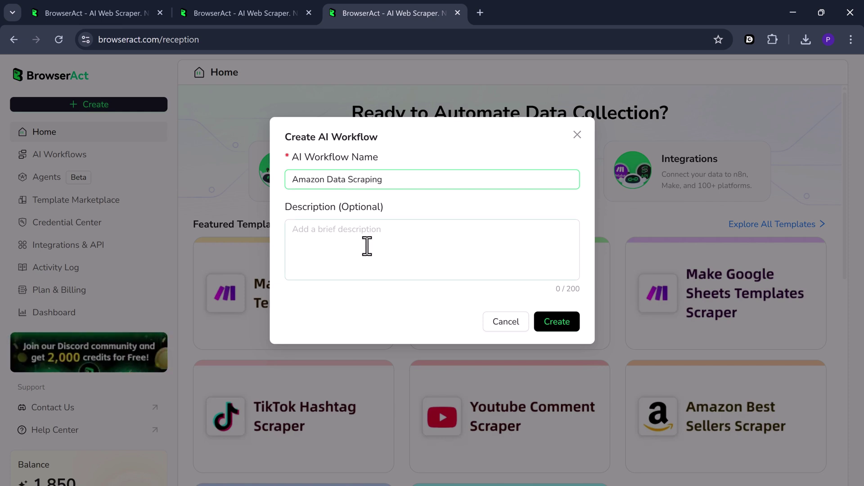
click(366, 247)
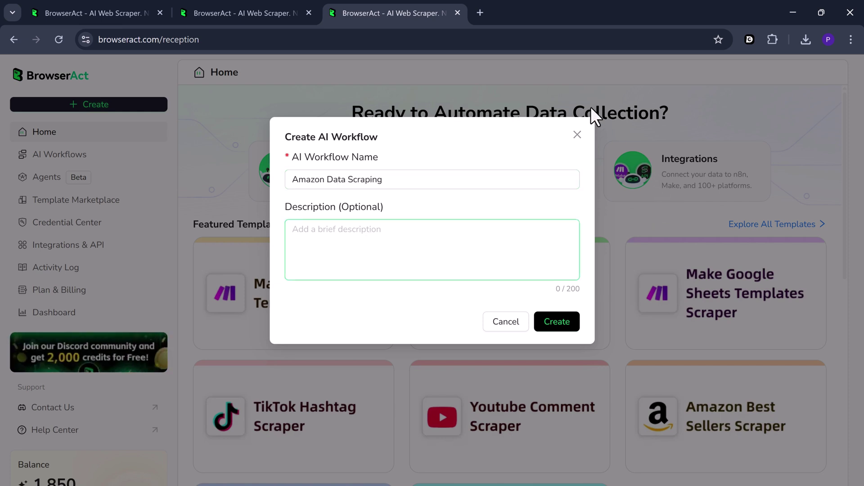
text(Scraping the best selling products data on Amazon)
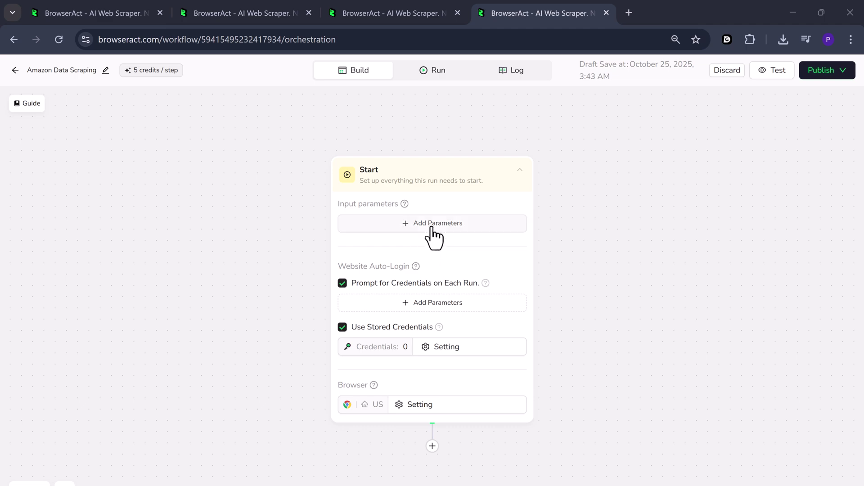
Step: Add a search_keyword input parameter with a default value
click(430, 224)
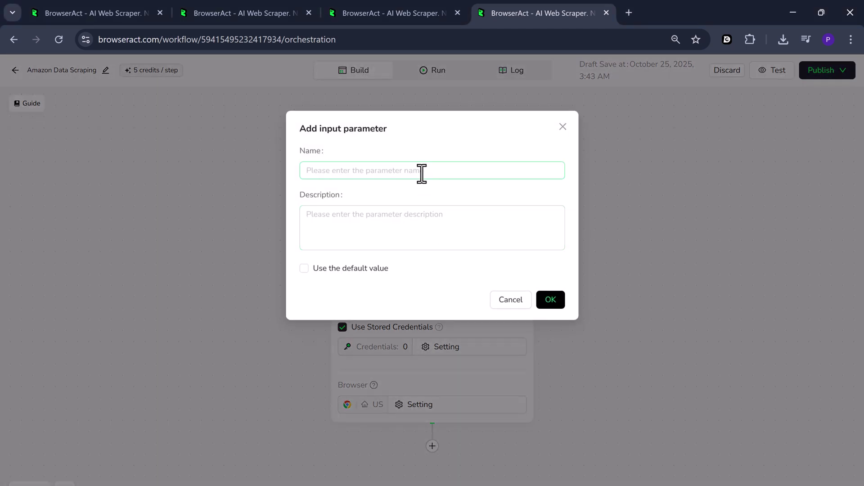
click(422, 170)
text(search_keyword)
click(371, 268)
click(372, 291)
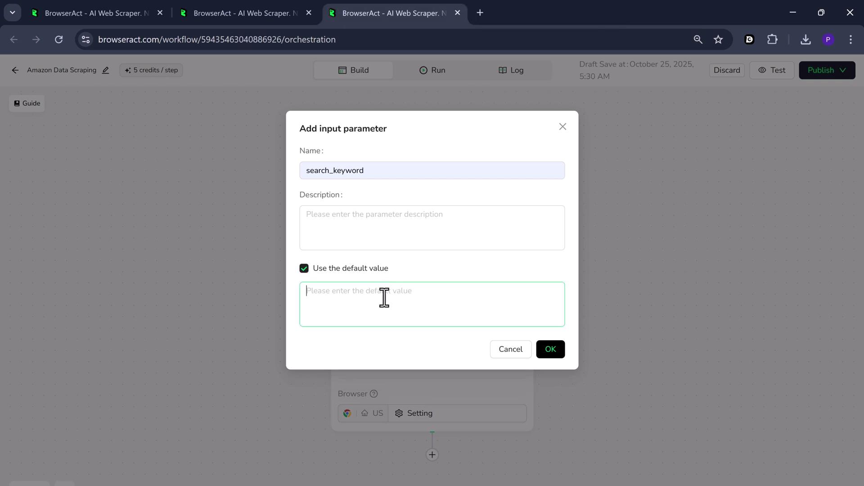
text(wireless headphones)
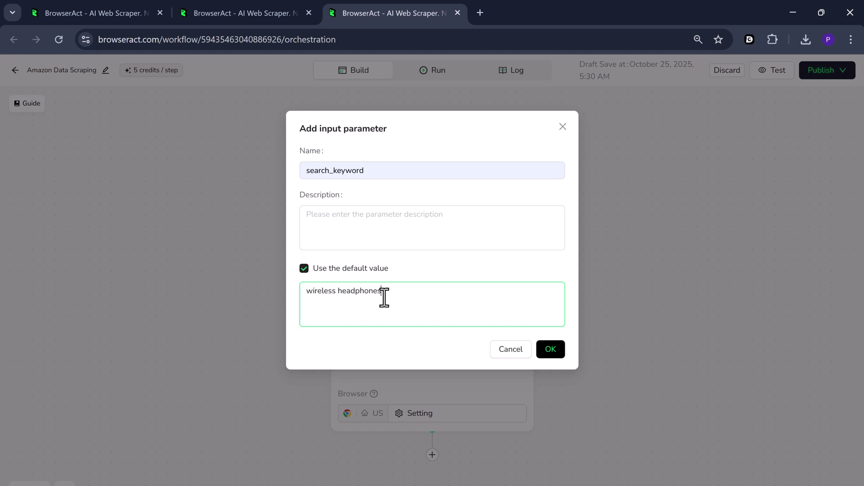
click(553, 355)
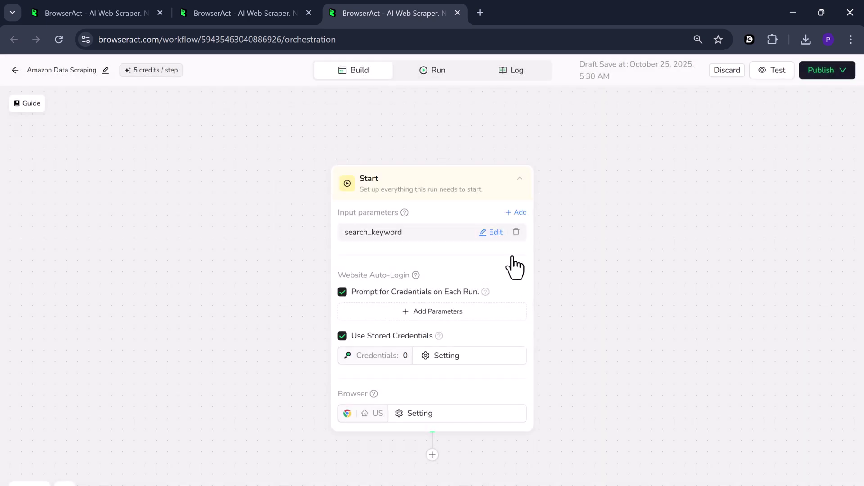
click(516, 214)
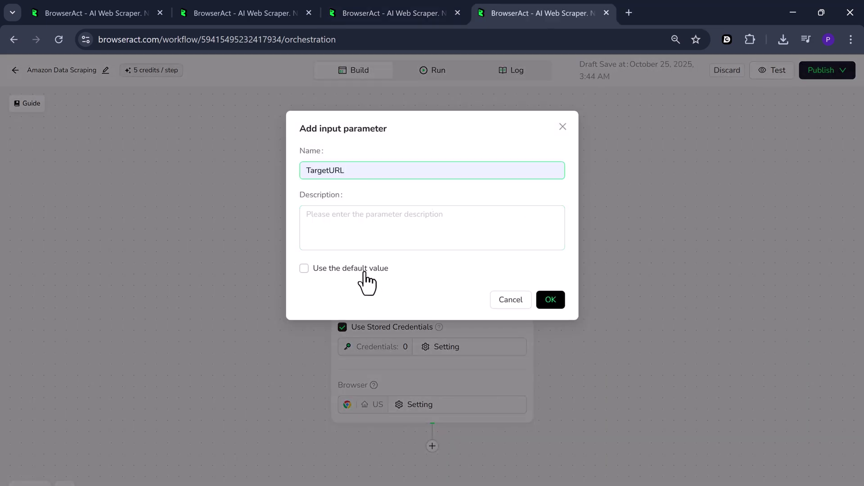
click(360, 269)
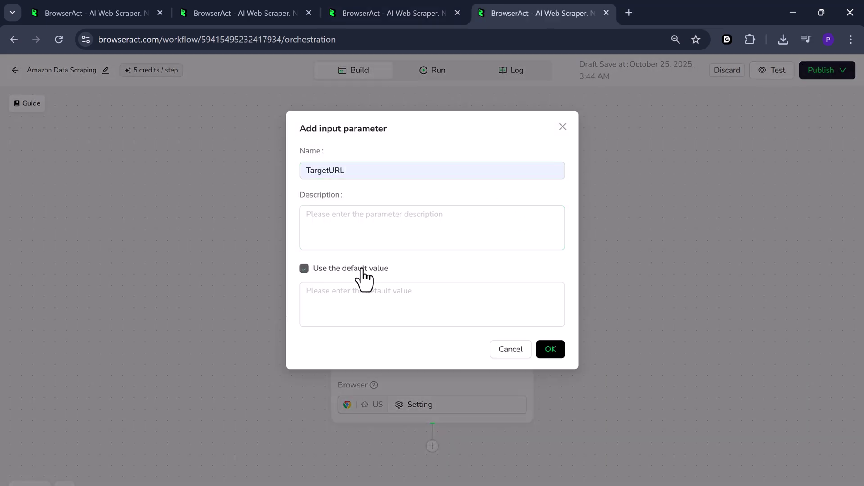
click(378, 297)
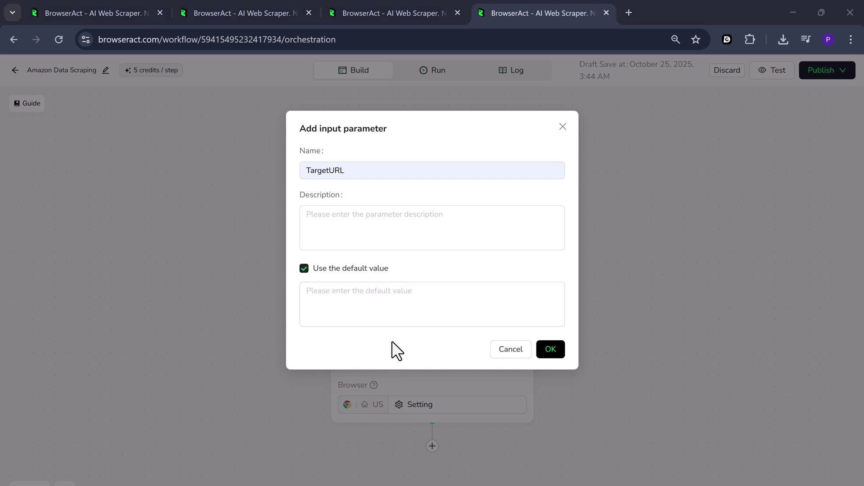
text(https://www.amazon.com/)
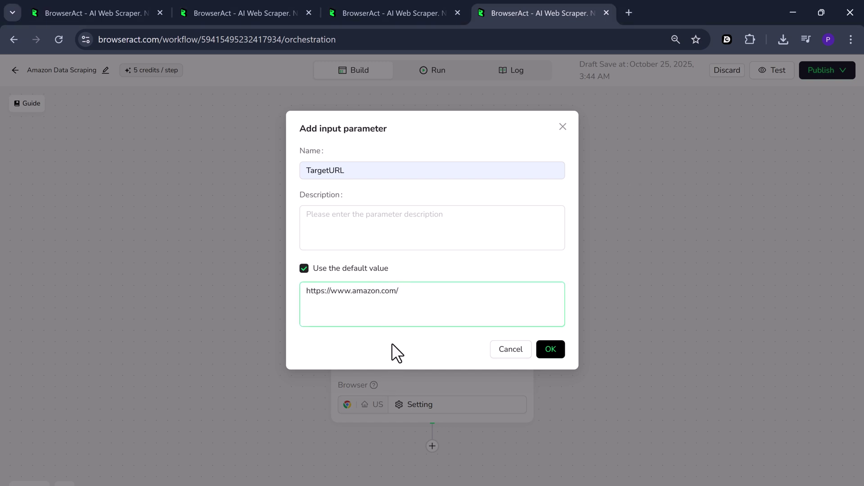
click(549, 355)
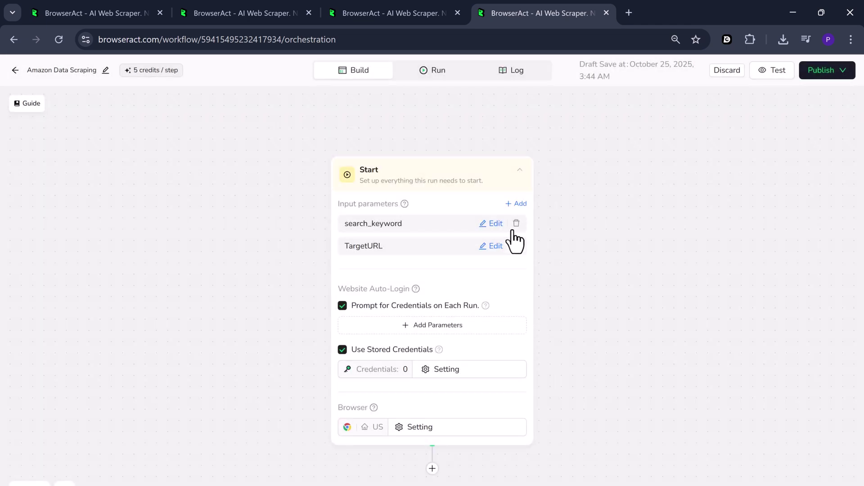
Step: Add a Product_limit parameter with default value 20
click(517, 203)
click(353, 171)
text(Pro)
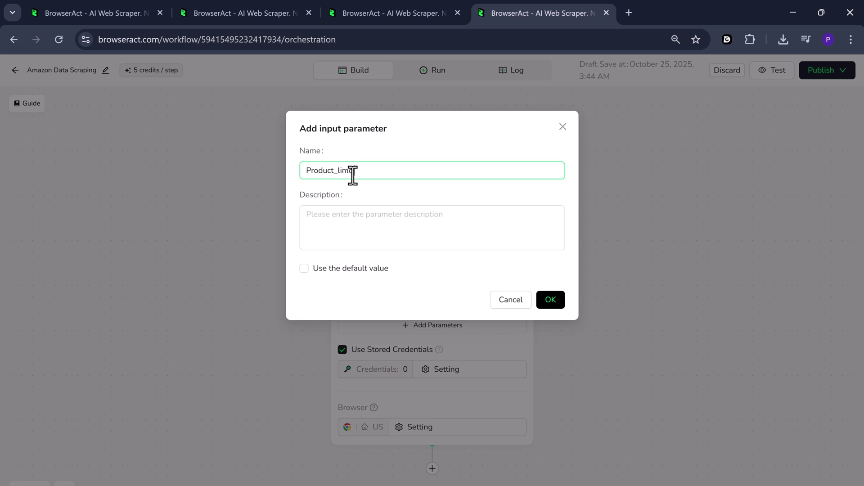
text(duct_limit)
click(347, 268)
click(353, 288)
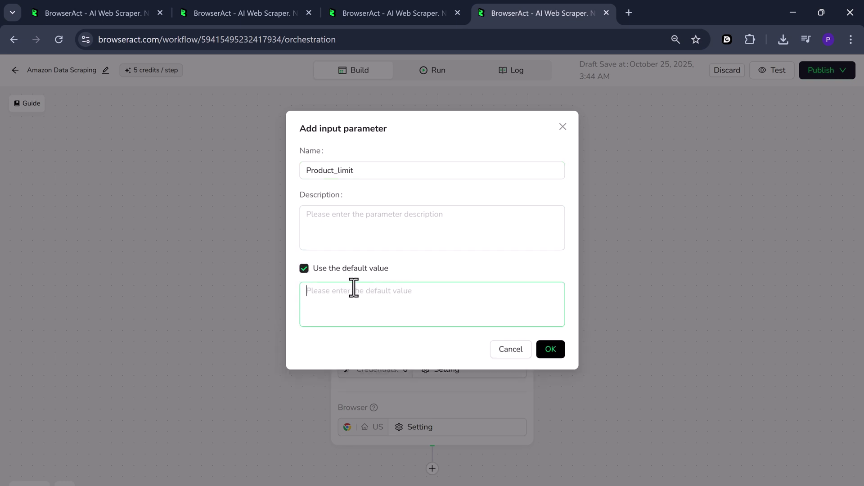
text(20)
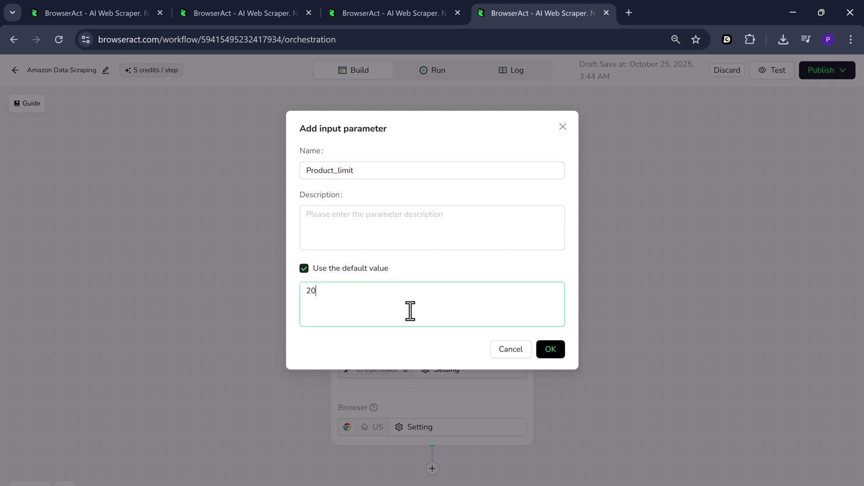
click(552, 357)
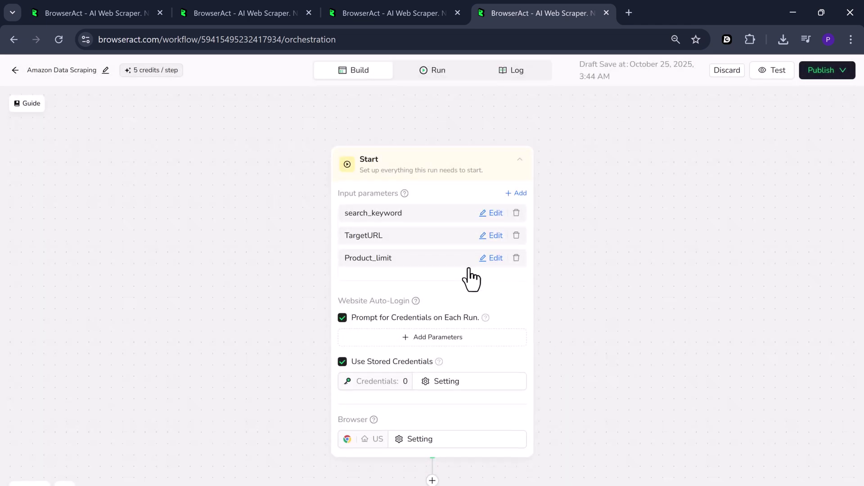
scroll(470, 278, down, 1)
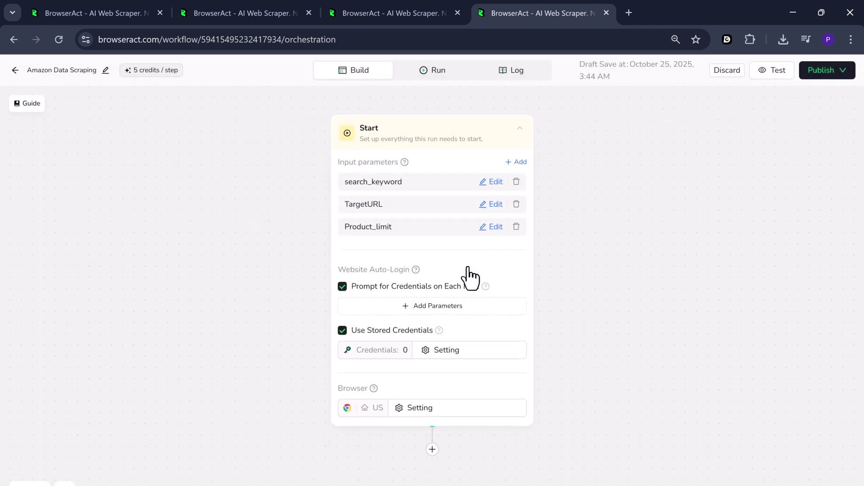
click(431, 301)
click(407, 195)
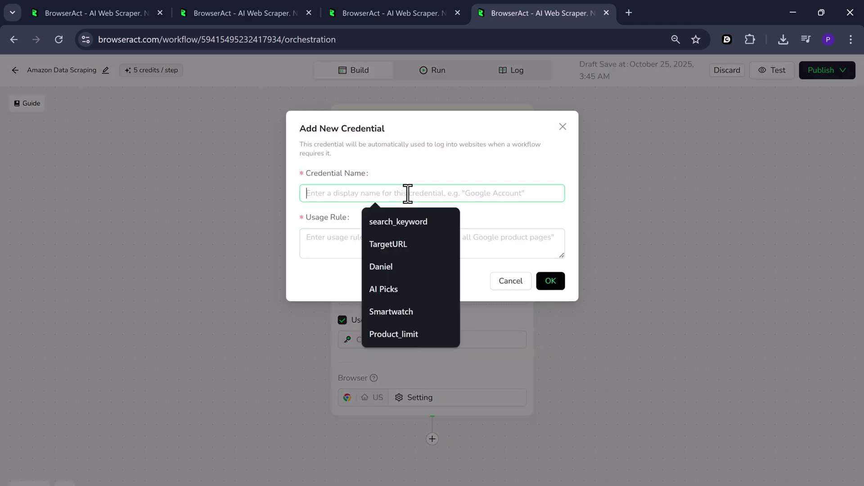
text(A)
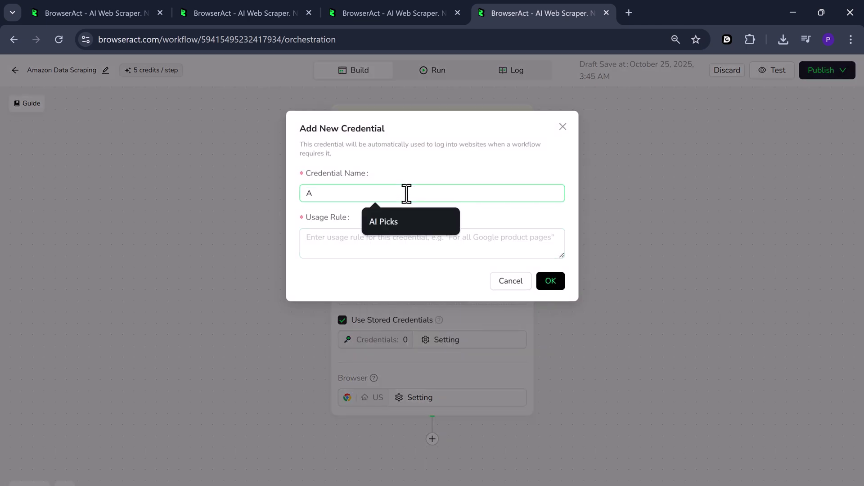
text(mazon)
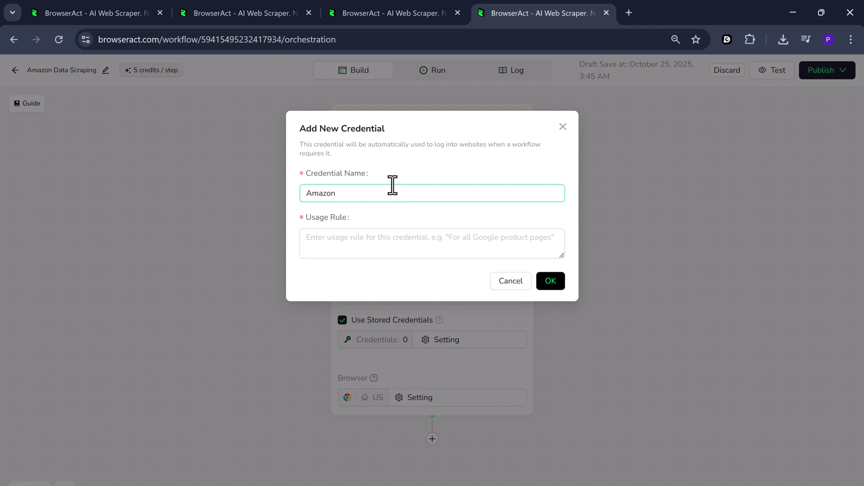
click(509, 288)
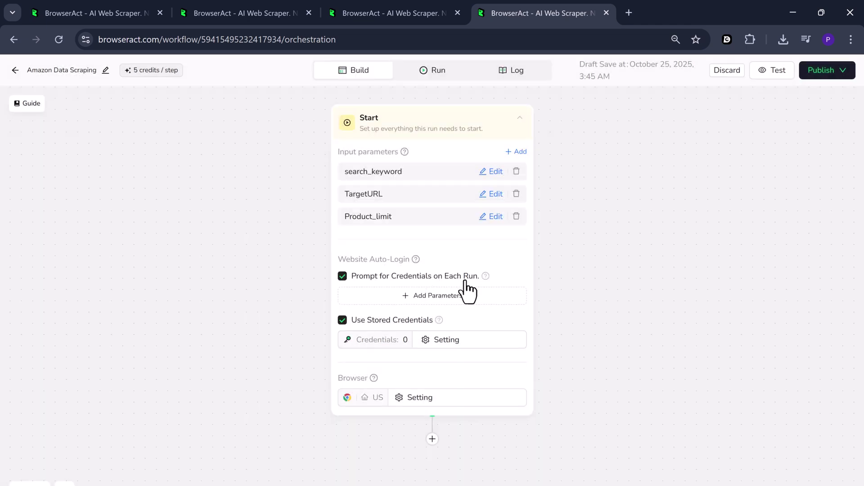
click(465, 295)
click(504, 284)
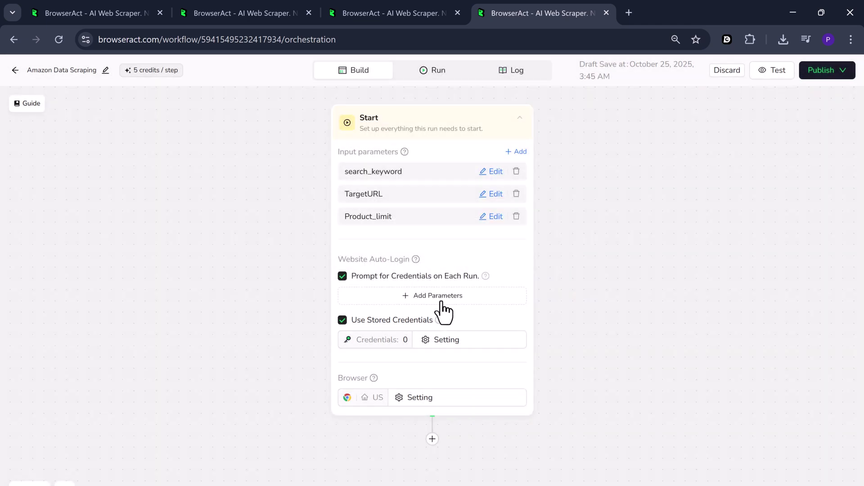
scroll(414, 342, down, 1)
click(377, 378)
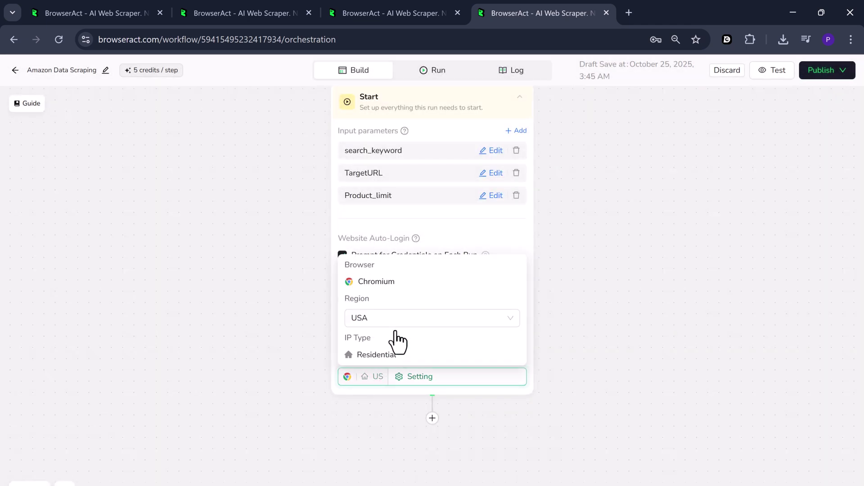
click(414, 328)
scroll(434, 410, down, 5)
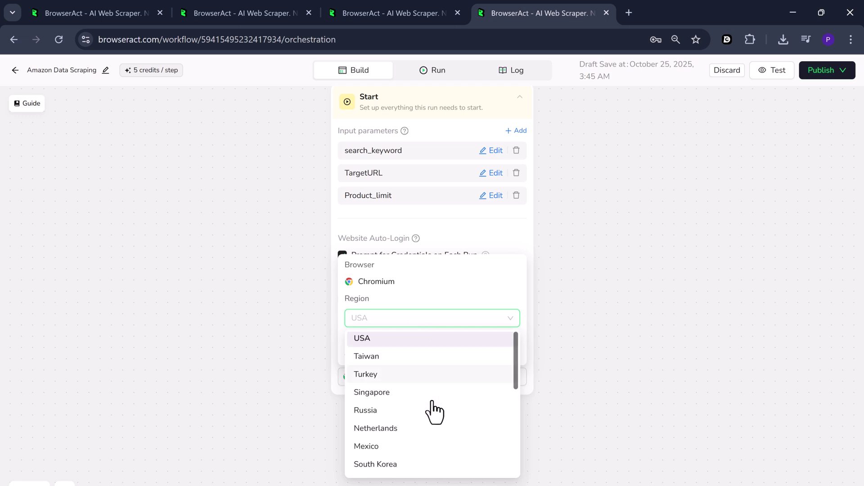
scroll(431, 405, up, 5)
scroll(428, 392, up, 1)
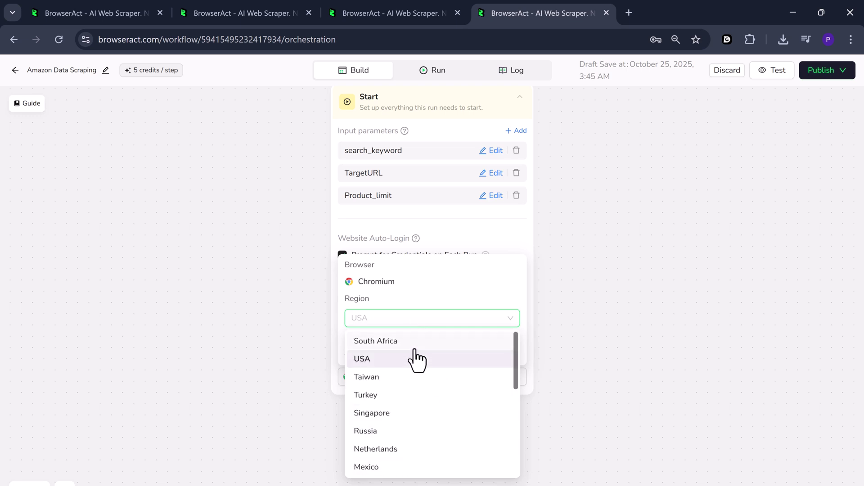
click(415, 359)
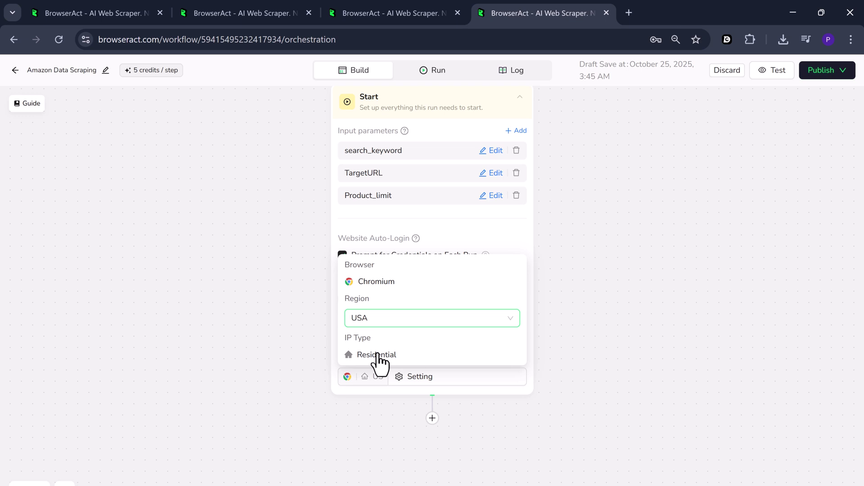
click(355, 416)
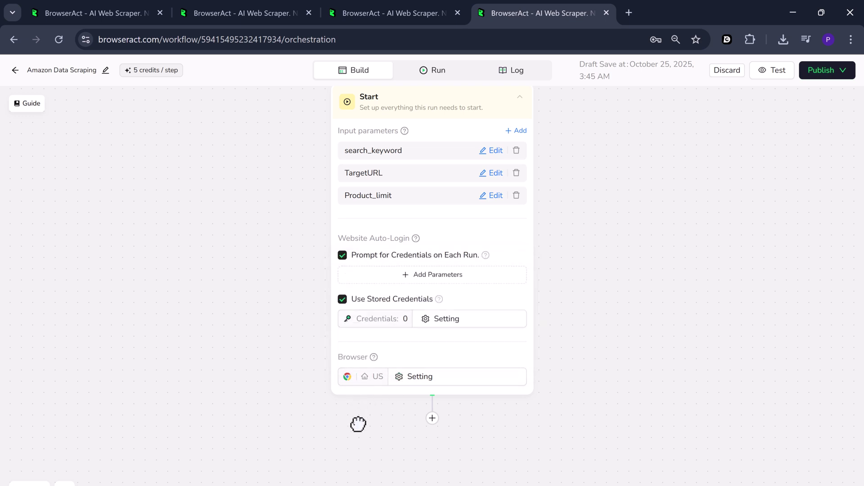
Step: Add a Visit Page step described as 'navigate /TargetURL'
click(432, 418)
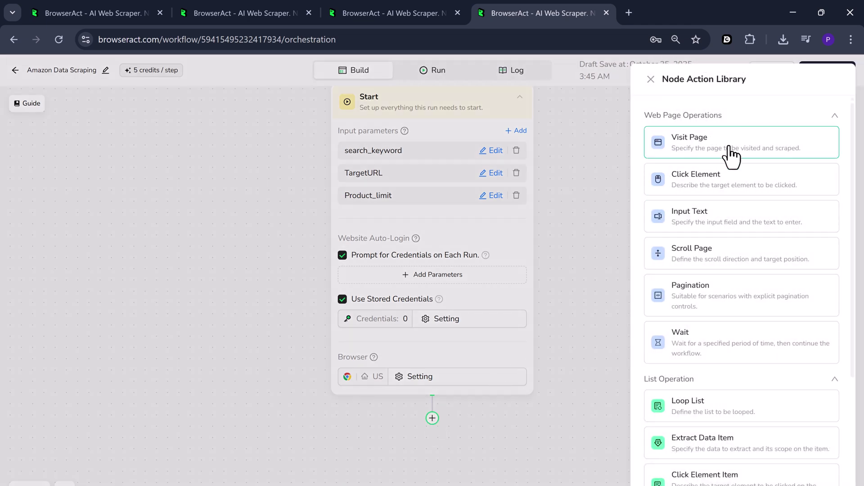
click(731, 153)
scroll(532, 313, down, 5)
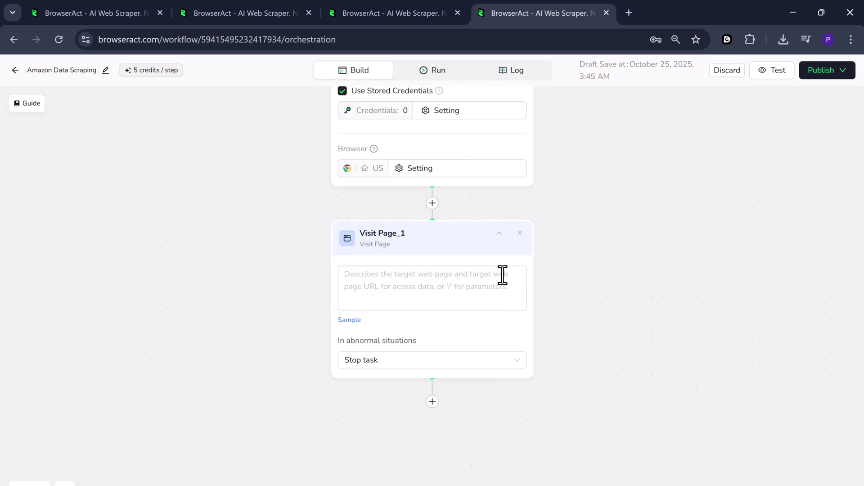
click(503, 275)
text(navigate )
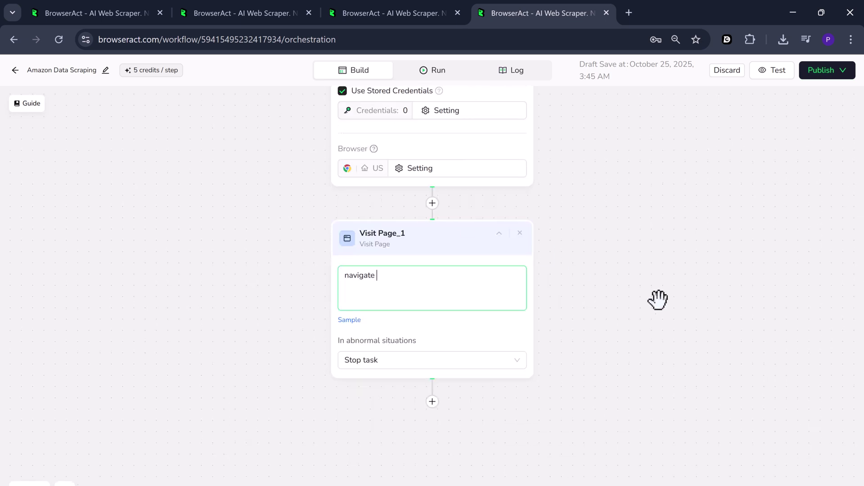
text(/)
click(423, 329)
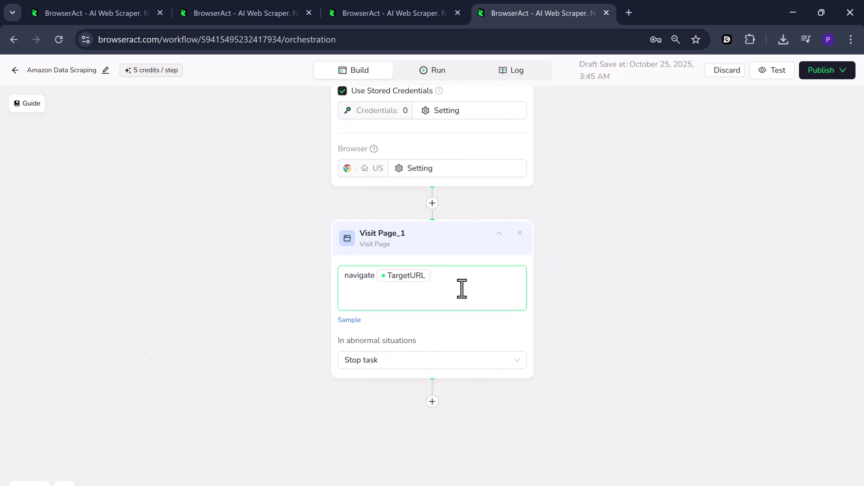
Step: Add an Input Text step: 'enter /search_keyword in the amazon search field'
click(433, 402)
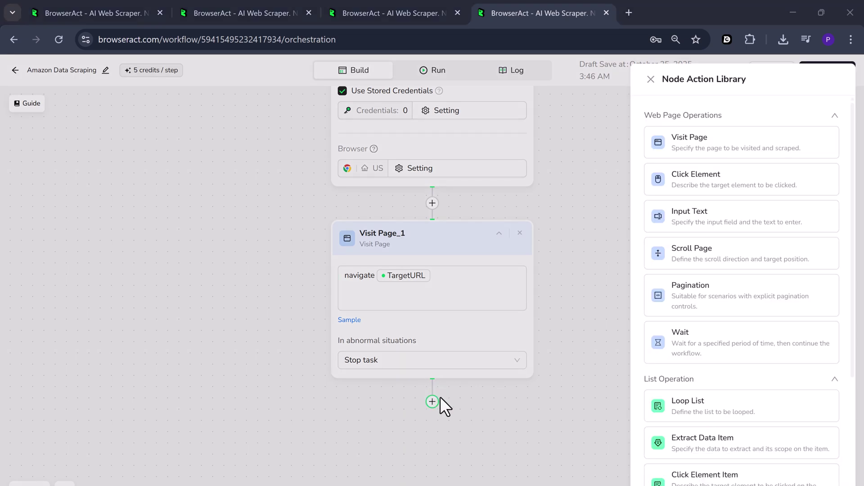
click(690, 224)
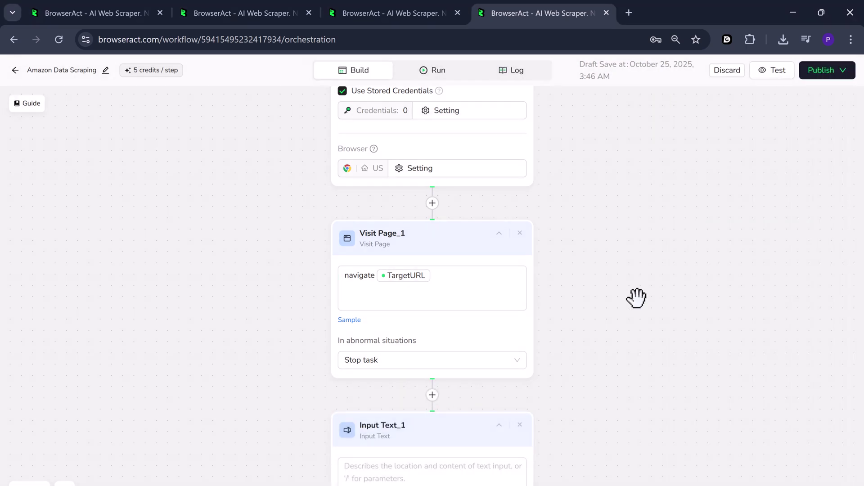
click(439, 392)
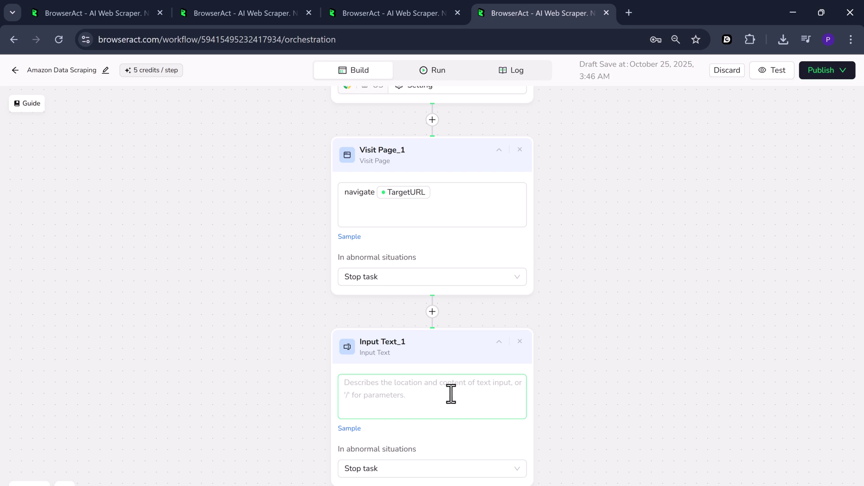
text(enter /)
click(439, 429)
text(i)
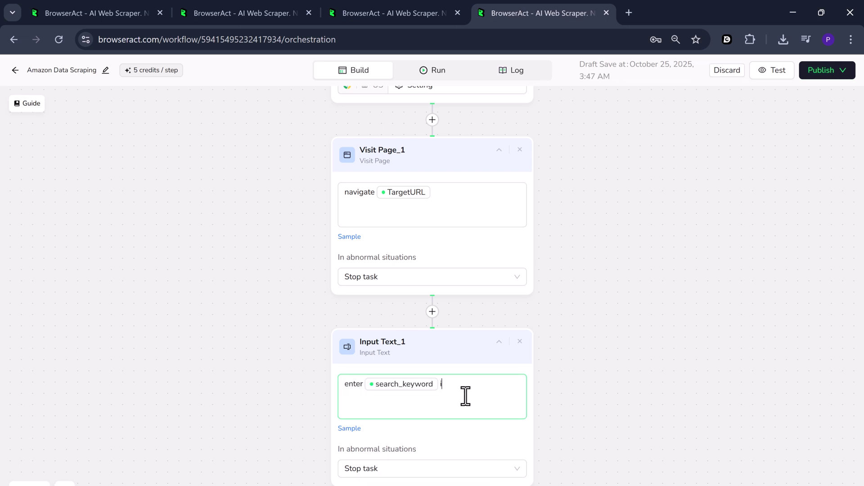
text(n the amazon search field)
scroll(531, 387, down, 1)
click(440, 481)
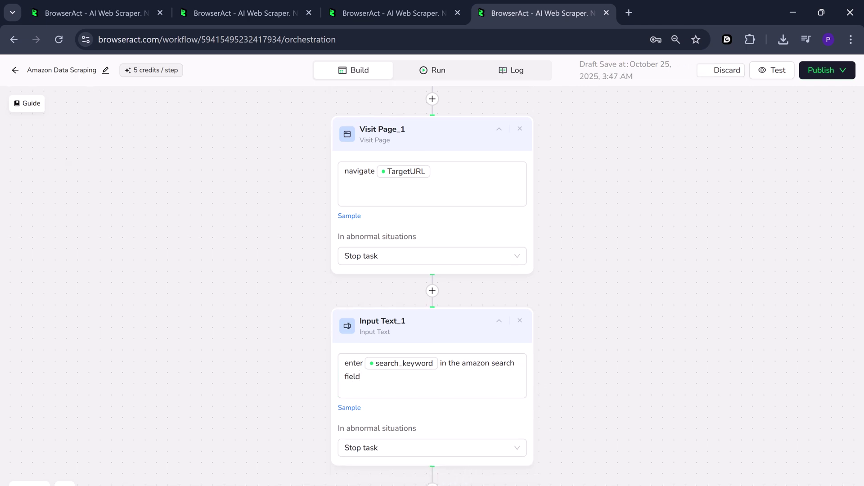
Step: Add a Click Element step with the pasted orange search-button click instruction
click(432, 483)
click(720, 283)
scroll(585, 256, down, 5)
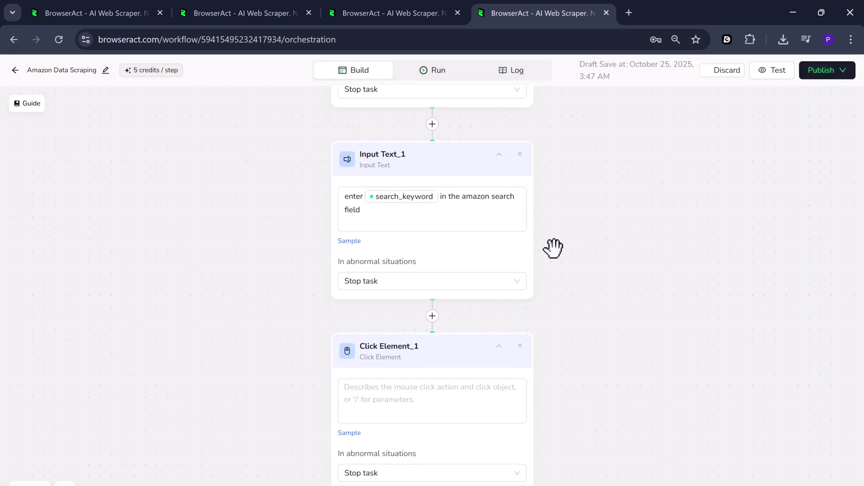
scroll(553, 248, down, 5)
click(473, 270)
text(Click the "orange" search button to submit the search query)
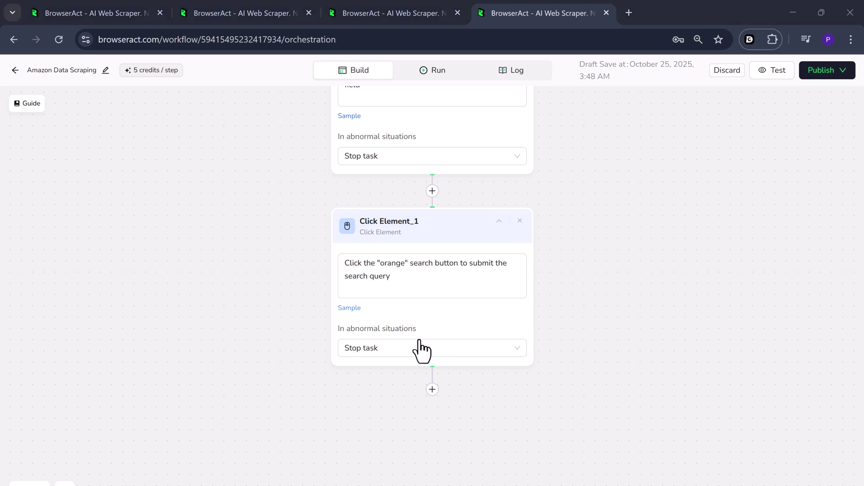
Step: Add a Loop step with condition 'Target collection: up to /Product_limit'
click(432, 389)
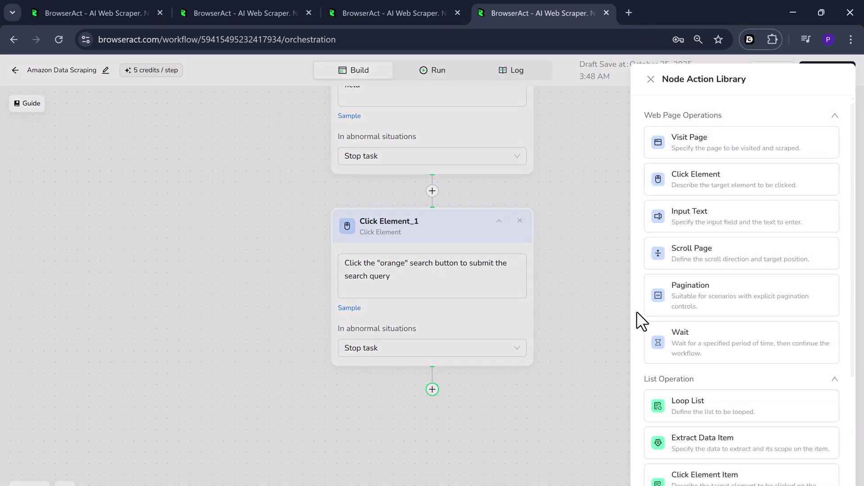
scroll(733, 324, down, 4)
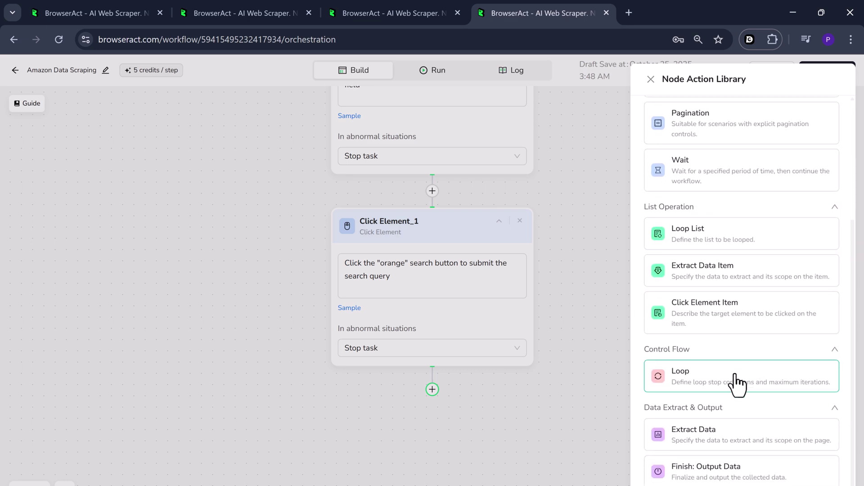
click(739, 385)
click(464, 359)
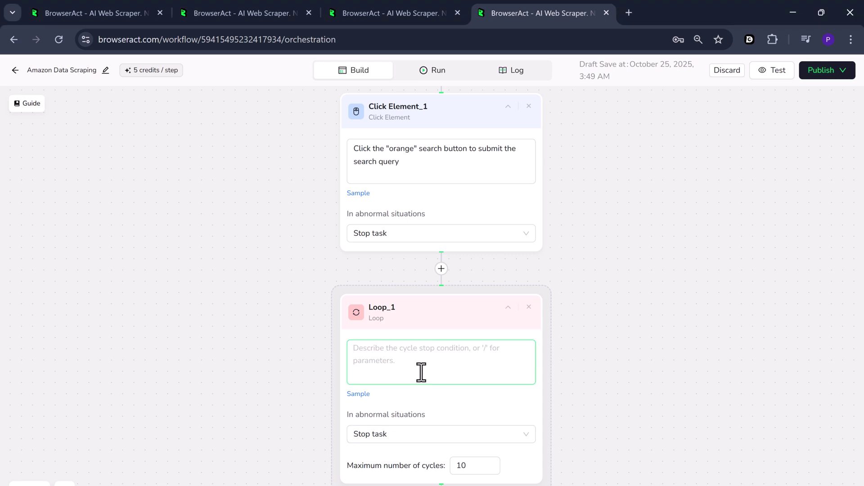
text(Target)
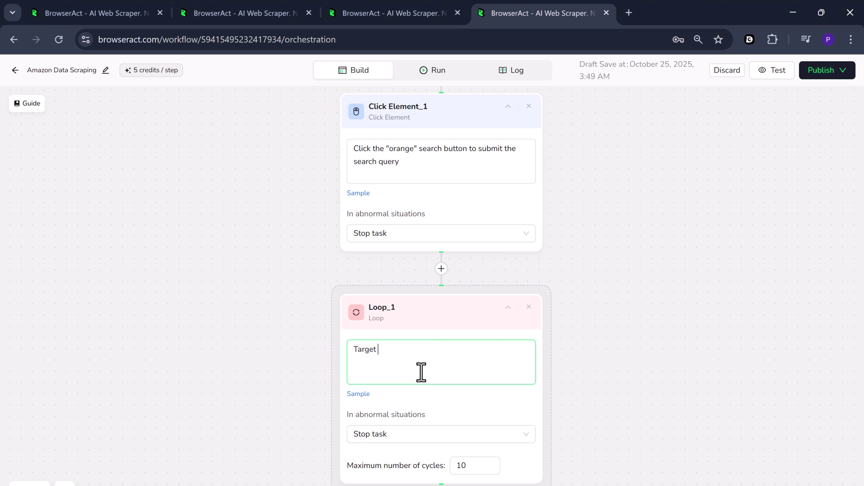
text( collection: up to /)
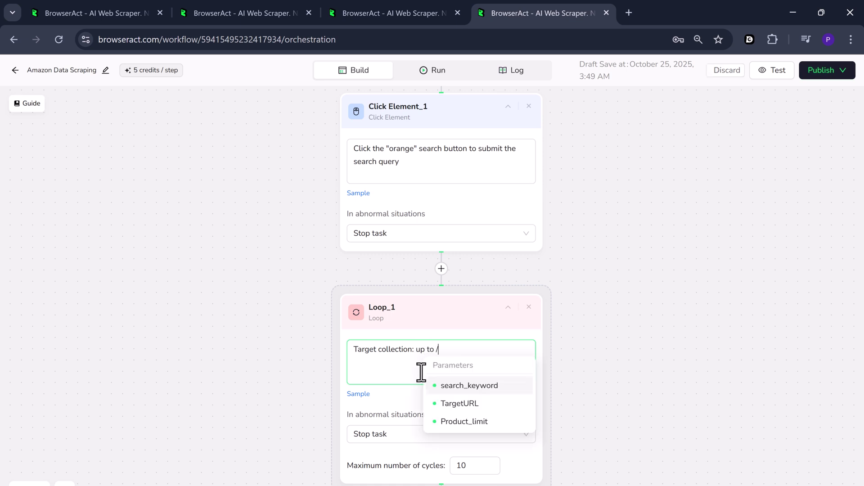
click(487, 422)
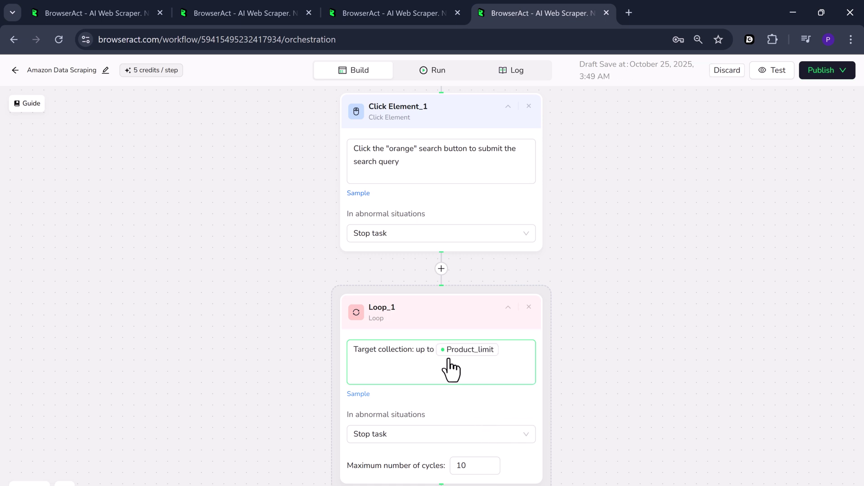
Step: Complete the loop condition with 'qualifying products' and add an Extract Data step after it
text(qualifying products)
scroll(479, 416, down, 1)
scroll(441, 355, down, 5)
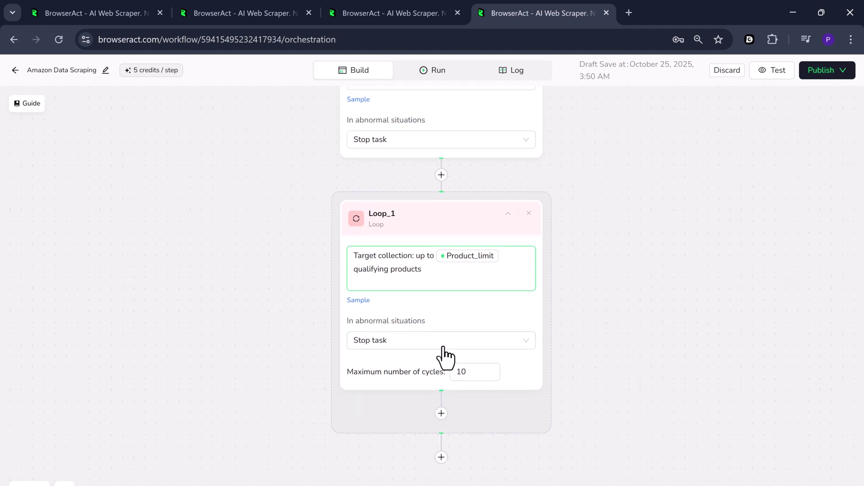
click(441, 300)
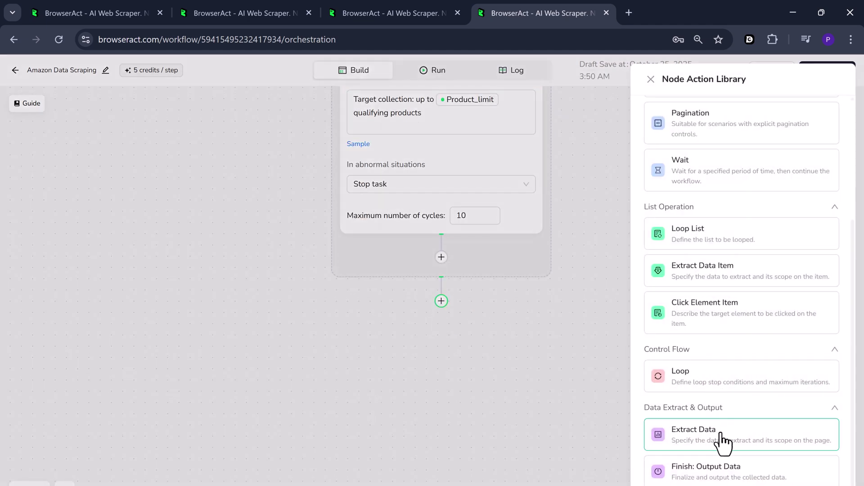
click(756, 437)
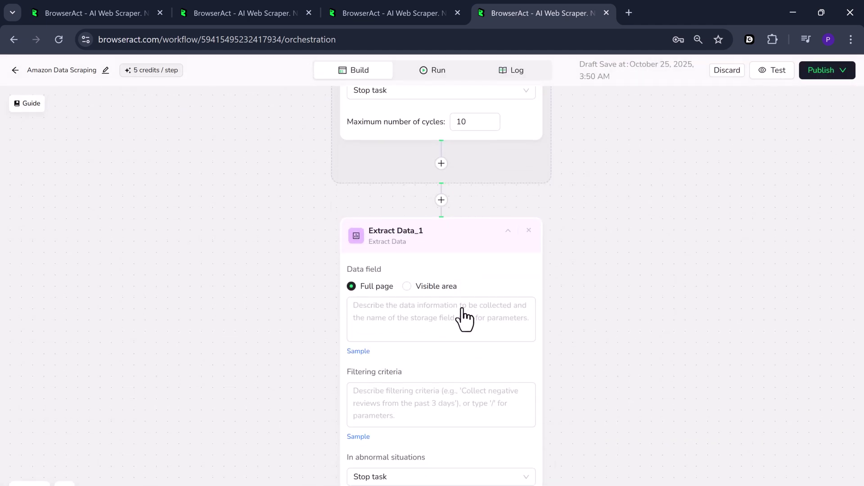
Step: Describe the extraction as 'Extract /Product_limit products from the current page' plus the pasted field list
click(439, 306)
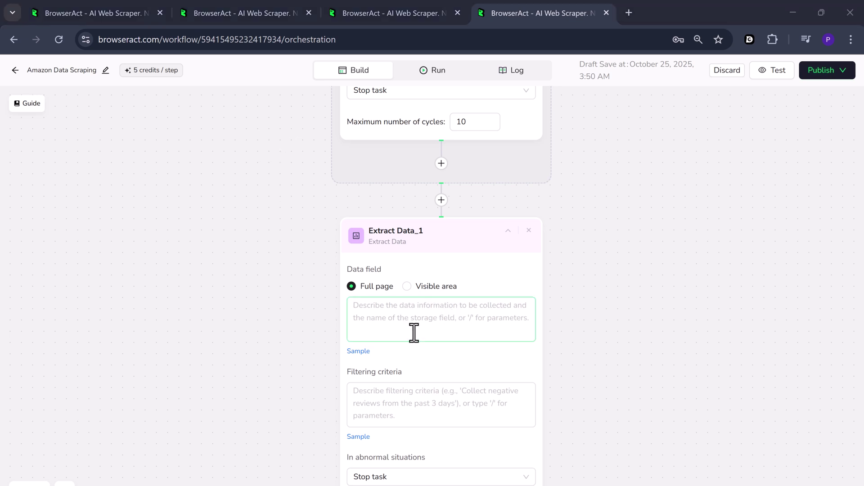
text(ec)
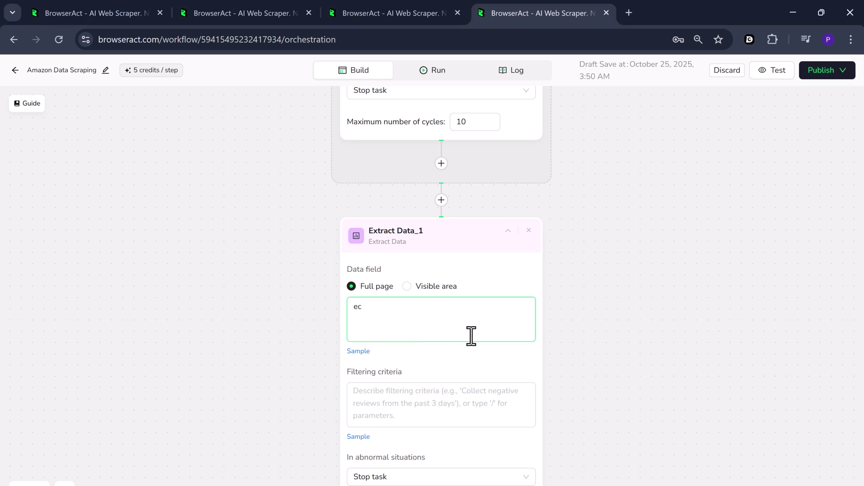
key(BackSpace)
key(BackSpace)
text(Extract /)
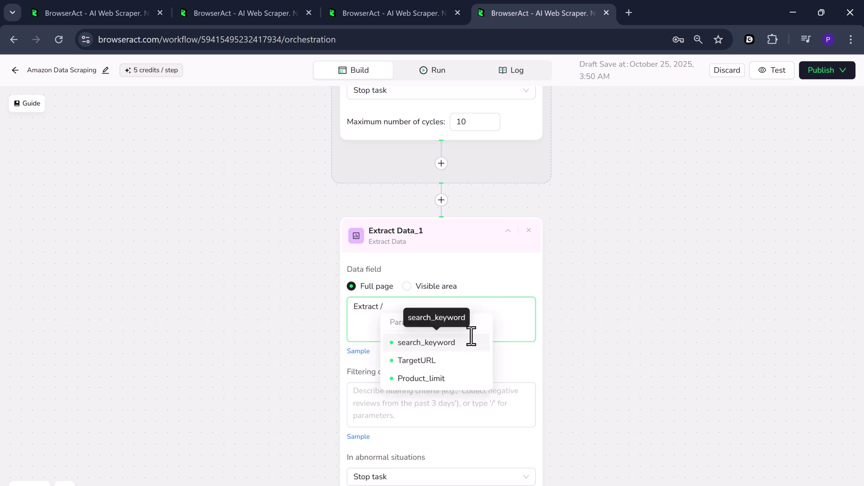
click(459, 380)
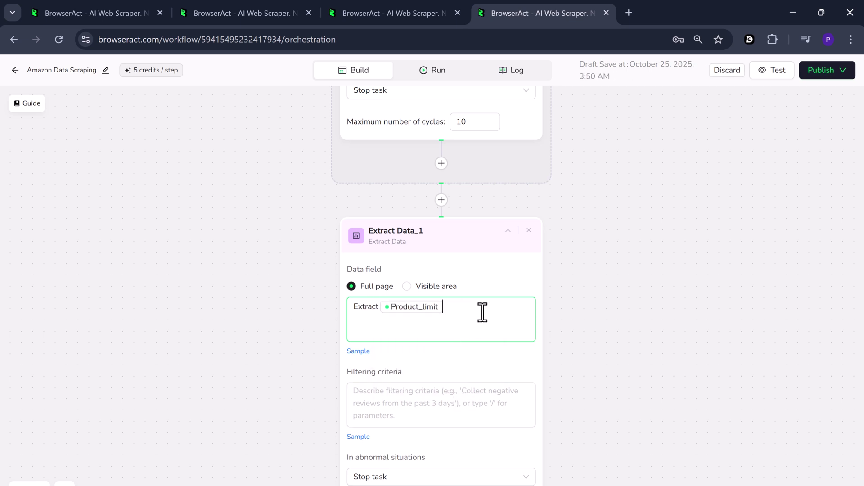
text(products from the current page.)
key(ctrl+v)
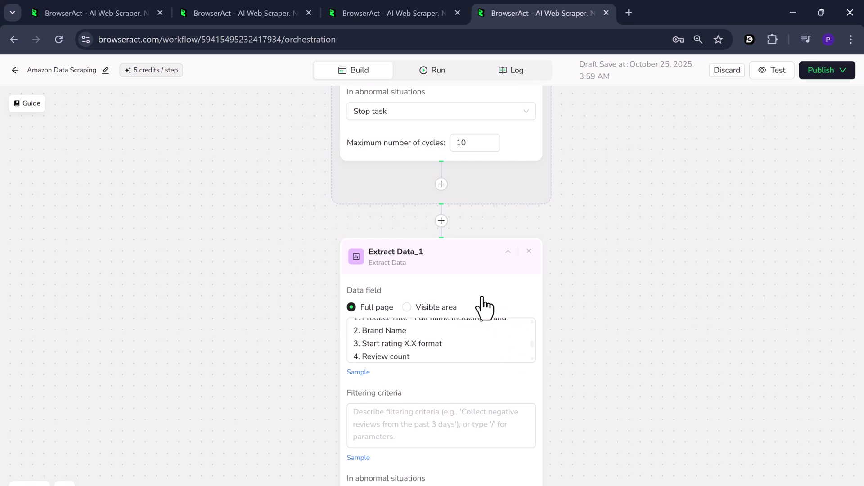
Step: Review the Extract Data step and select its filtering criteria field
scroll(465, 336, down, 3)
scroll(512, 349, up, 6)
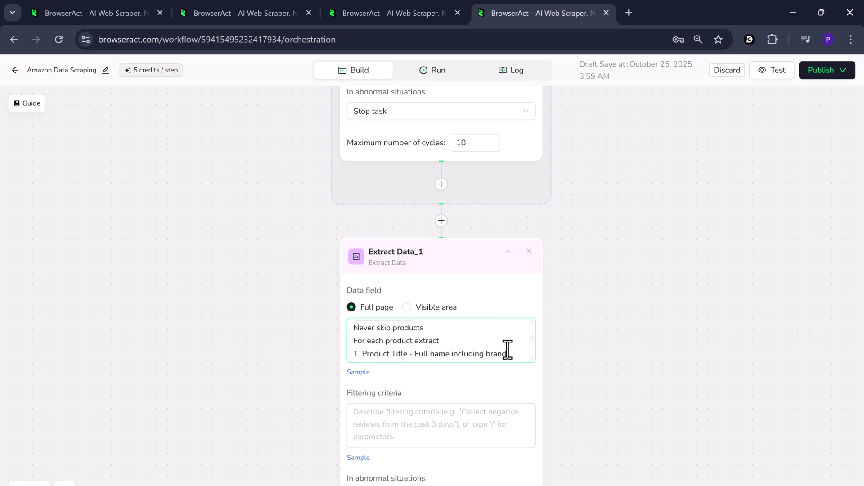
scroll(511, 339, down, 6)
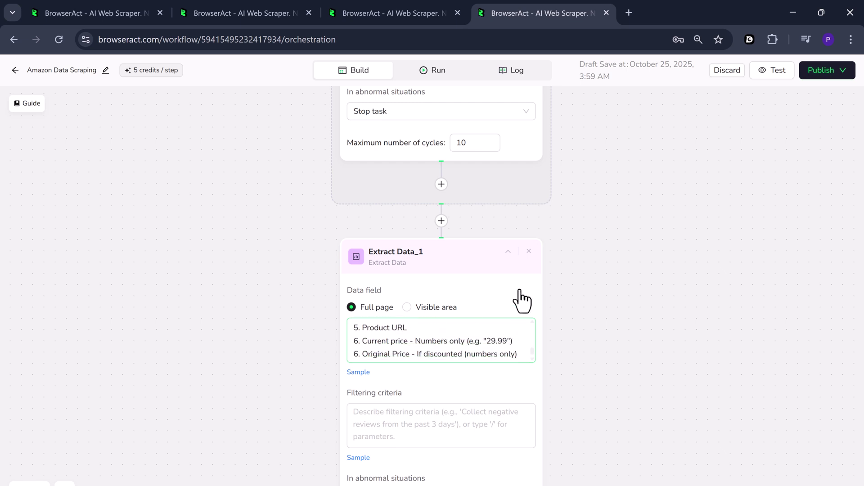
scroll(525, 331, down, 1)
click(489, 394)
scroll(488, 394, down, 5)
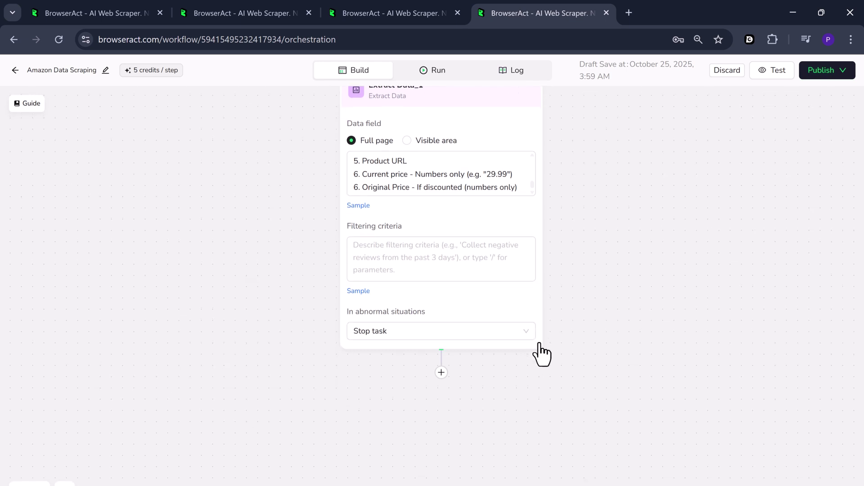
click(430, 265)
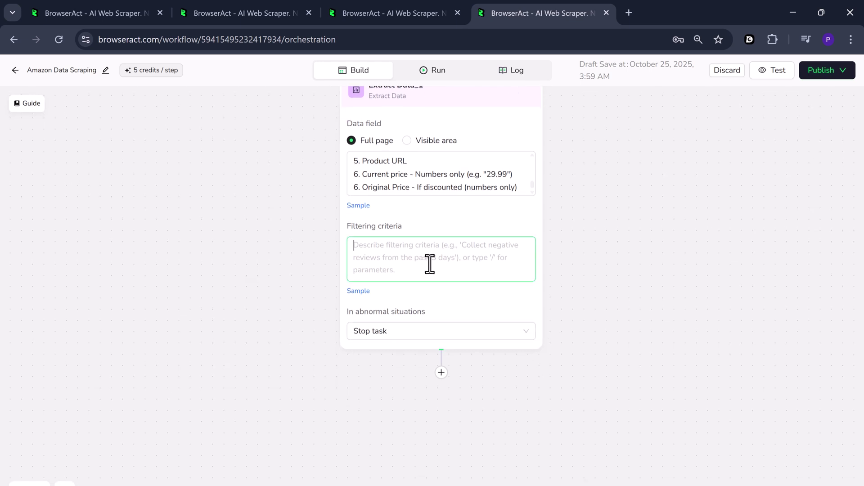
click(441, 373)
Step: Add a Pagination step after Extract Data_1, followed by a Finish: Output Data step
scroll(686, 340, up, 4)
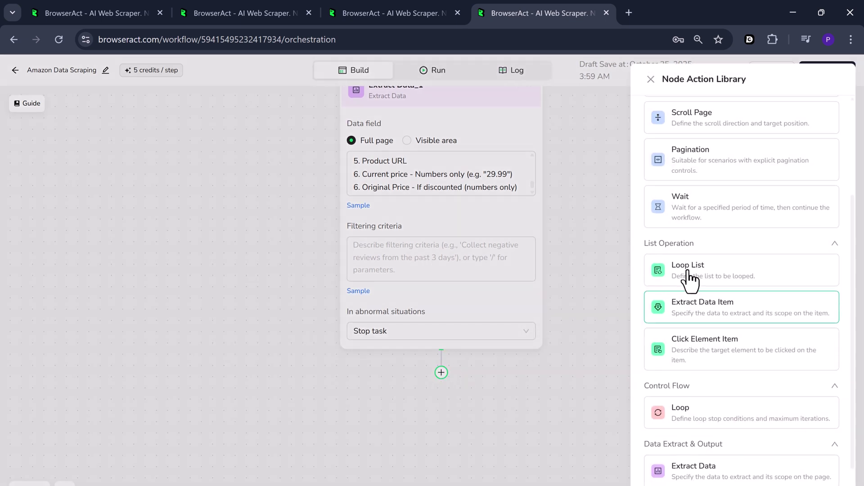
click(717, 293)
scroll(506, 333, down, 3)
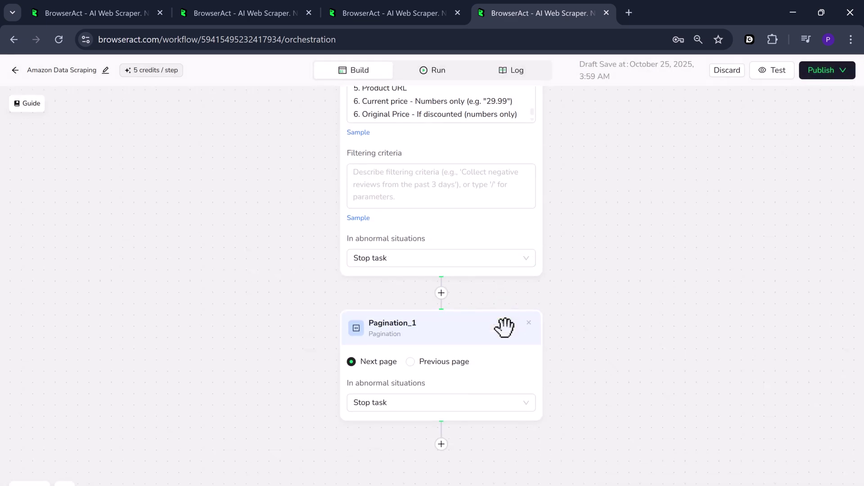
click(441, 412)
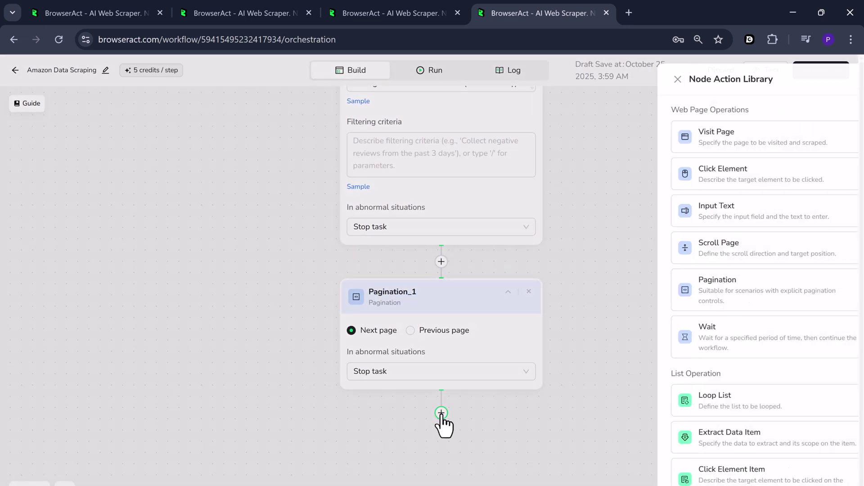
scroll(740, 215, down, 4)
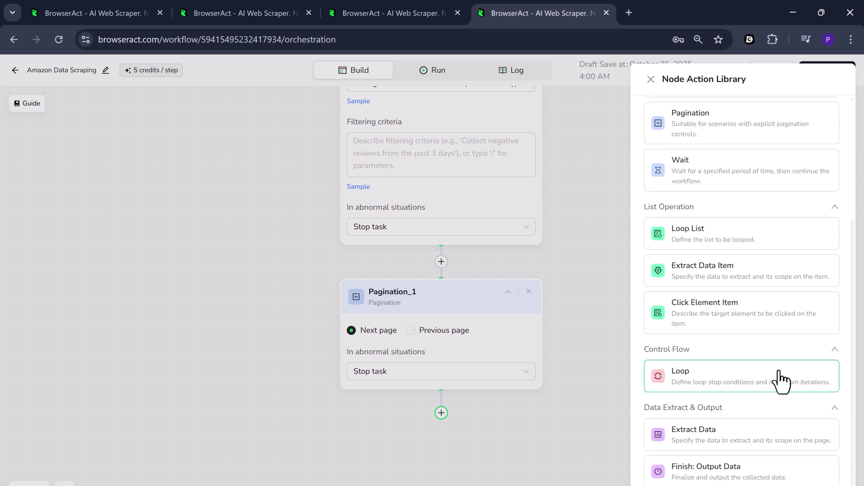
click(777, 475)
Step: Set the Finish output format to CSV and enable 'Output as a file'
scroll(513, 312, down, 4)
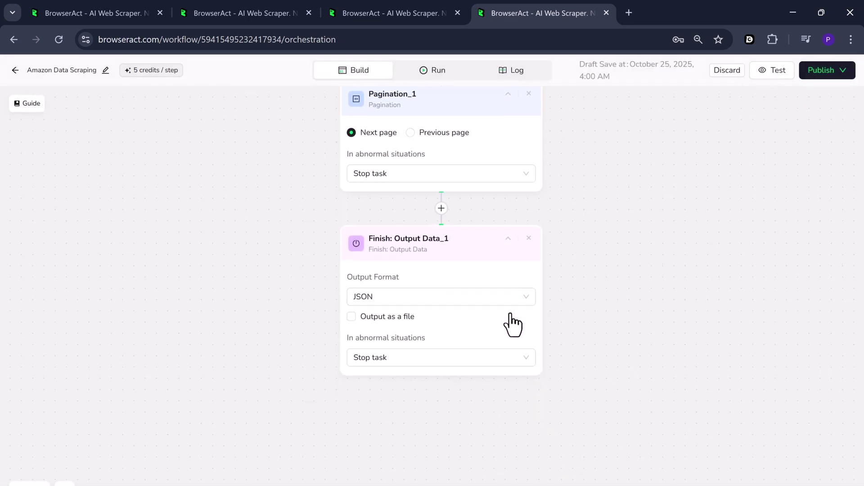
click(471, 302)
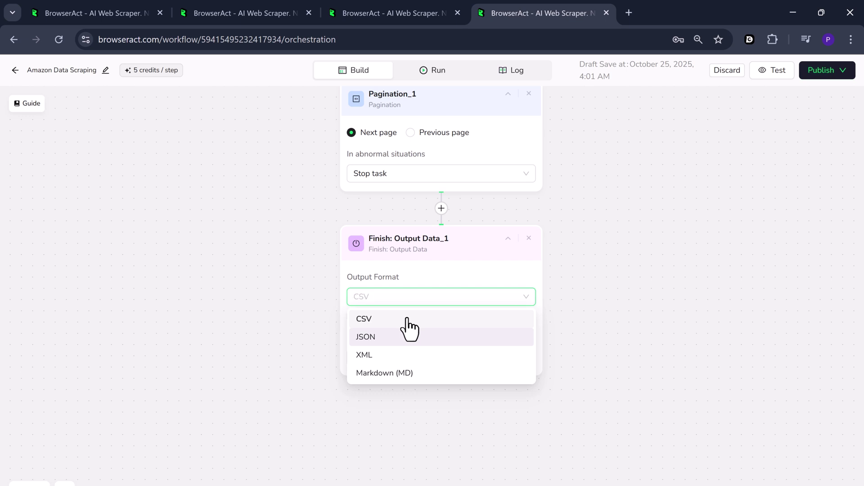
click(408, 319)
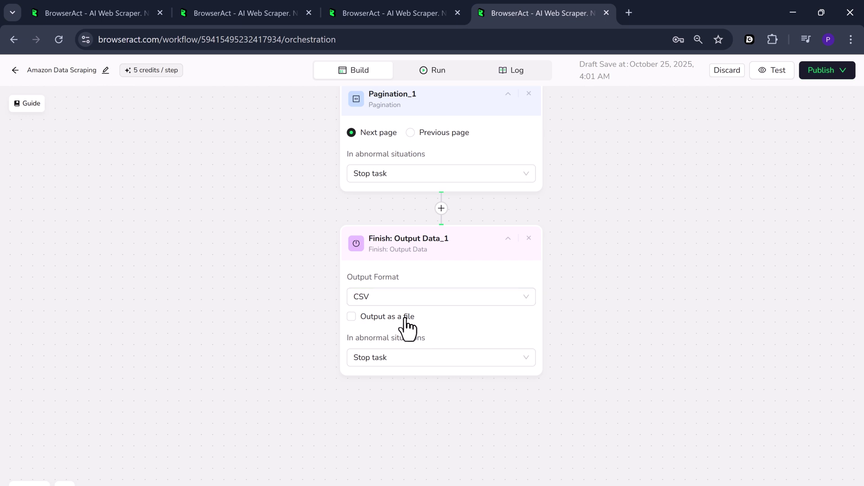
click(352, 317)
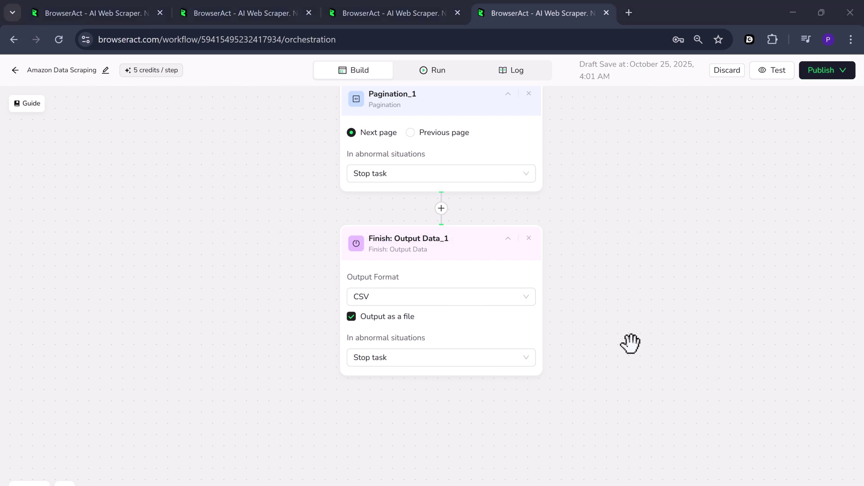
Step: Publish the Amazon Data Scraping workflow as a new version and run it immediately
scroll(630, 344, up, 1)
click(836, 77)
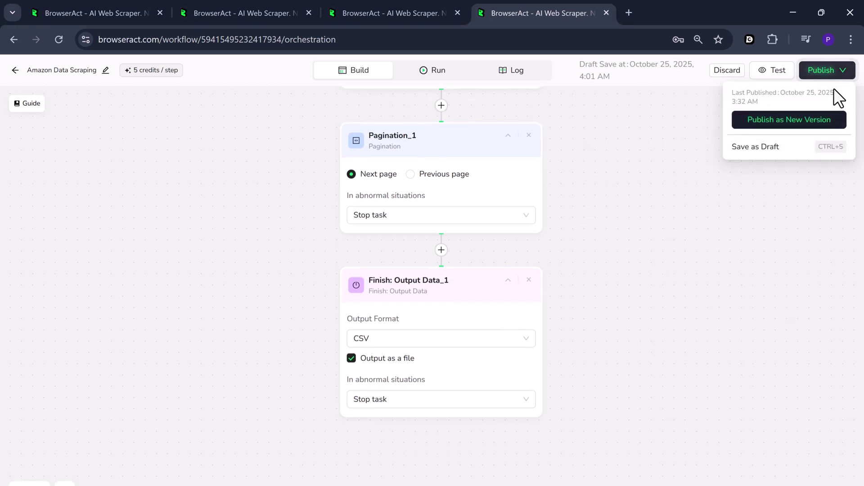
click(803, 122)
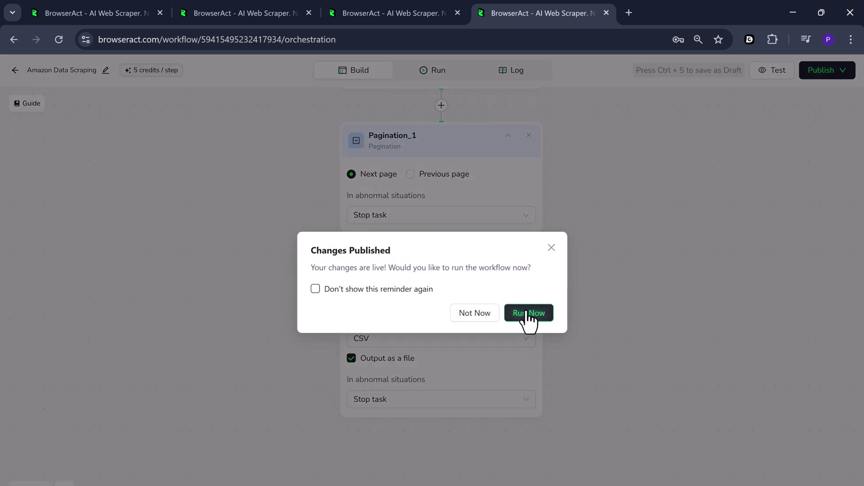
click(526, 311)
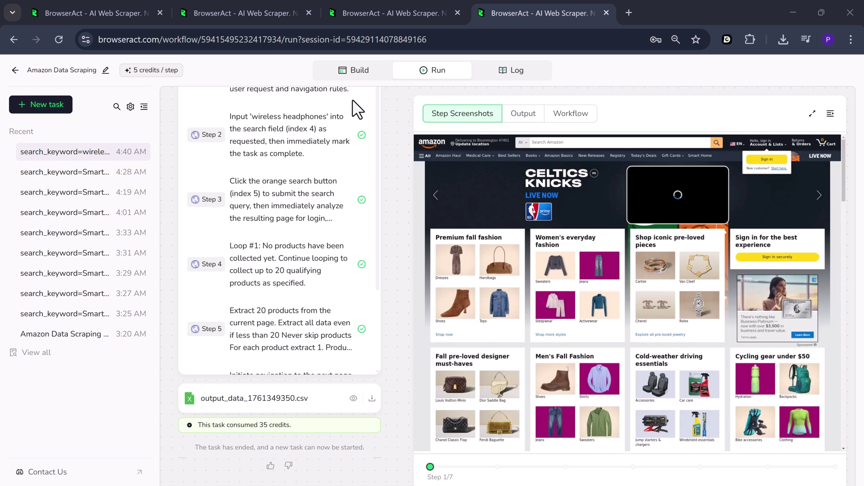
Step: Preview output_data_1761349350.csv from the Output tab and scroll through the headphone products
click(353, 399)
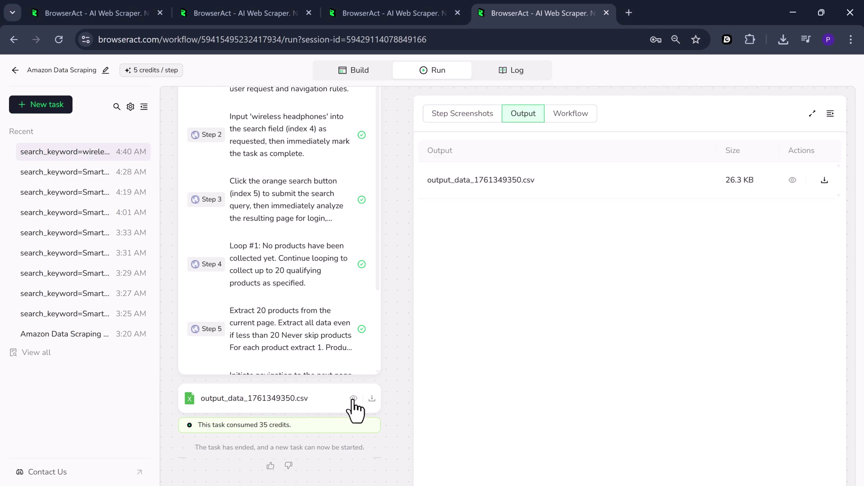
scroll(669, 284, down, 15)
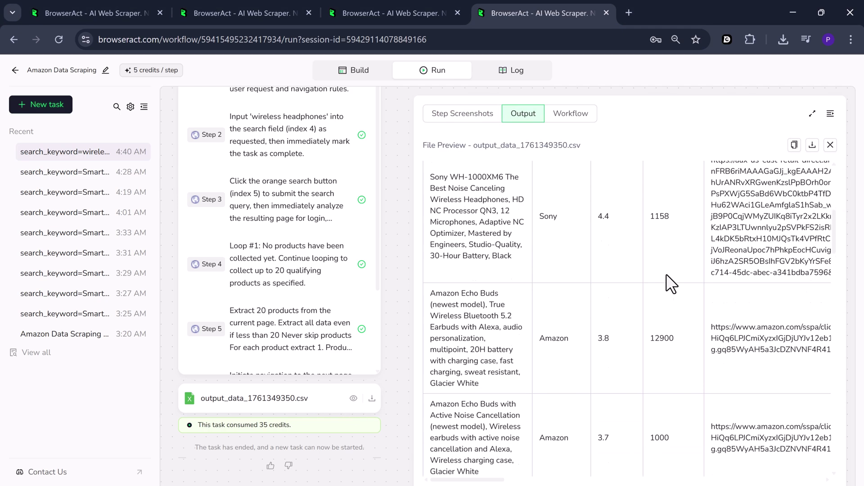
mouse_move(485, 480)
mouse_down()
mouse_move(804, 481)
mouse_move(476, 478)
mouse_up()
scroll(738, 243, up, 10)
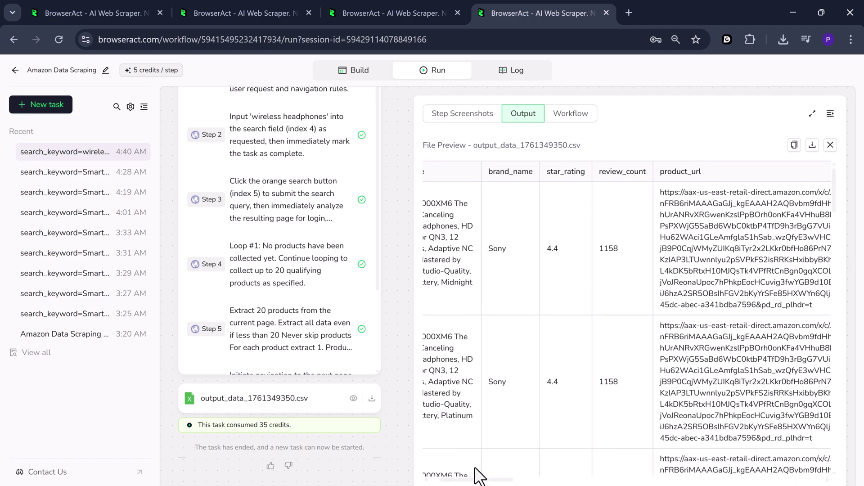
scroll(662, 374, down, 5)
scroll(661, 369, down, 10)
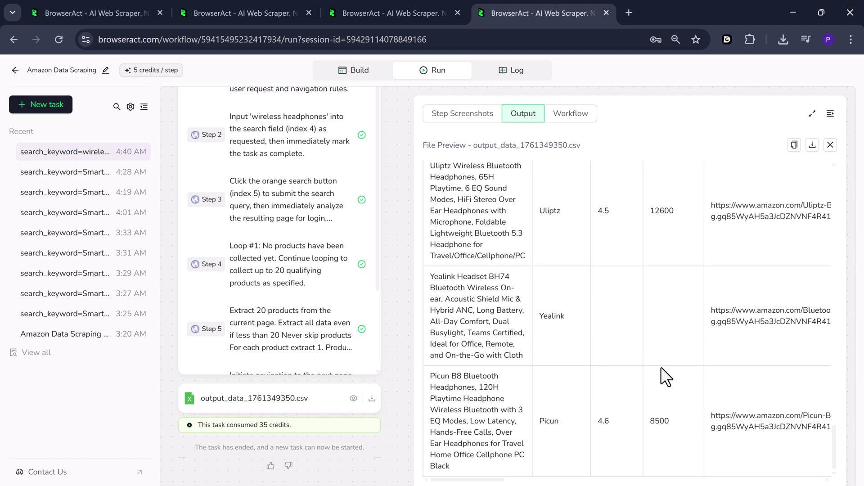
Step: Download the CSV file and expand its preview to full page
click(812, 145)
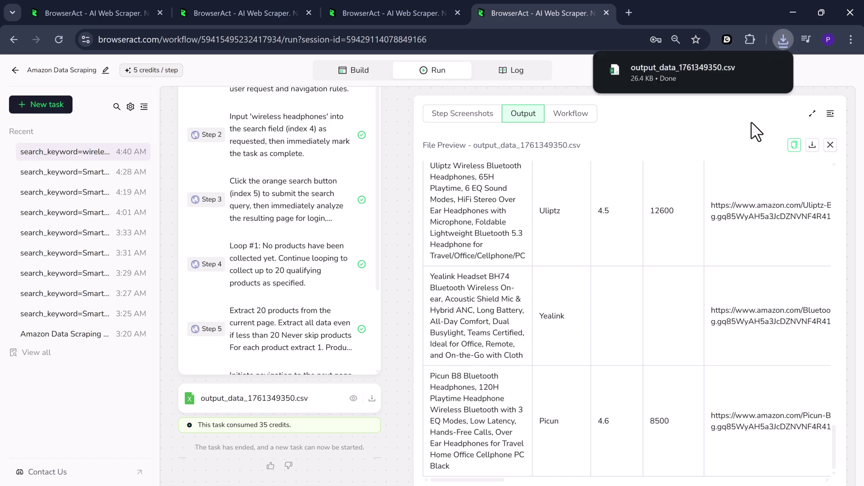
click(811, 114)
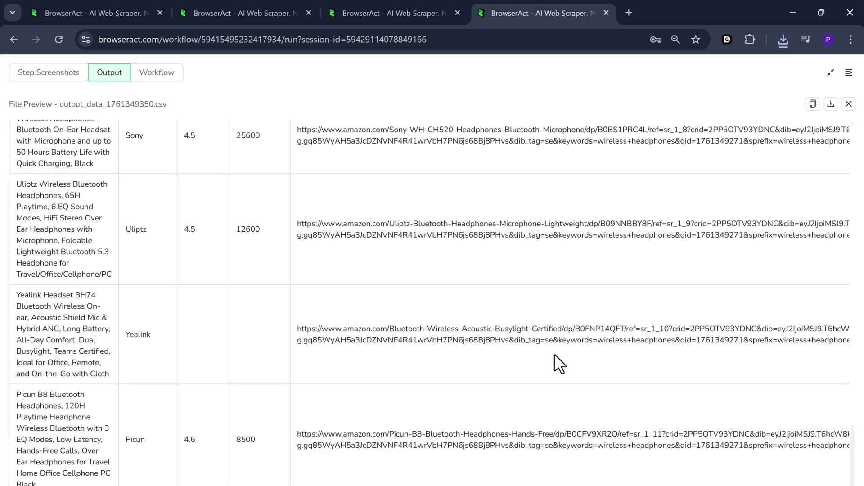
scroll(155, 320, right, 10)
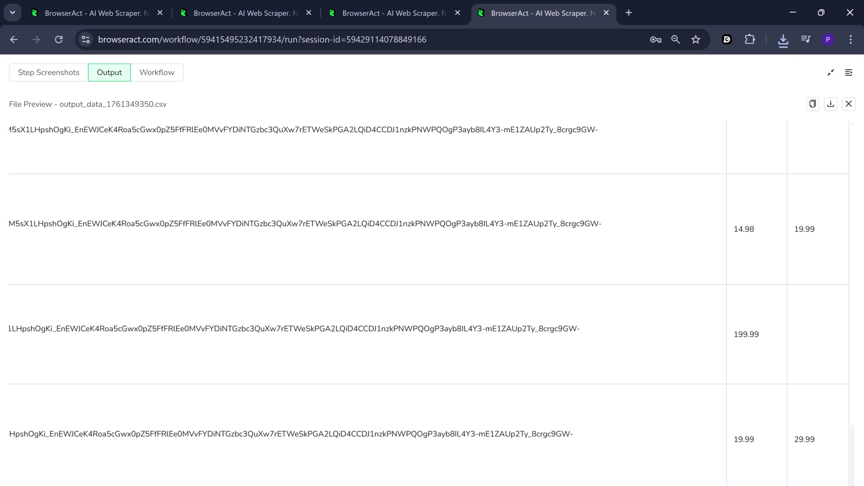
scroll(154, 319, left, 10)
scroll(155, 320, up, 5)
scroll(154, 319, up, 10)
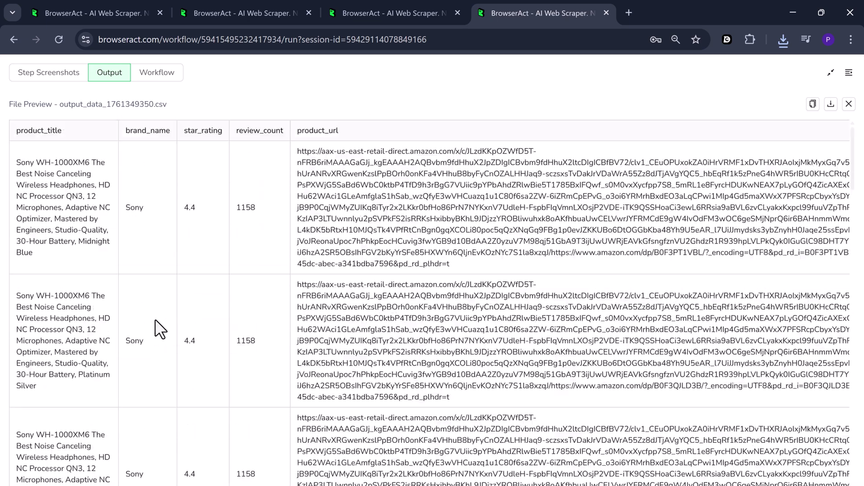
scroll(155, 319, down, 12)
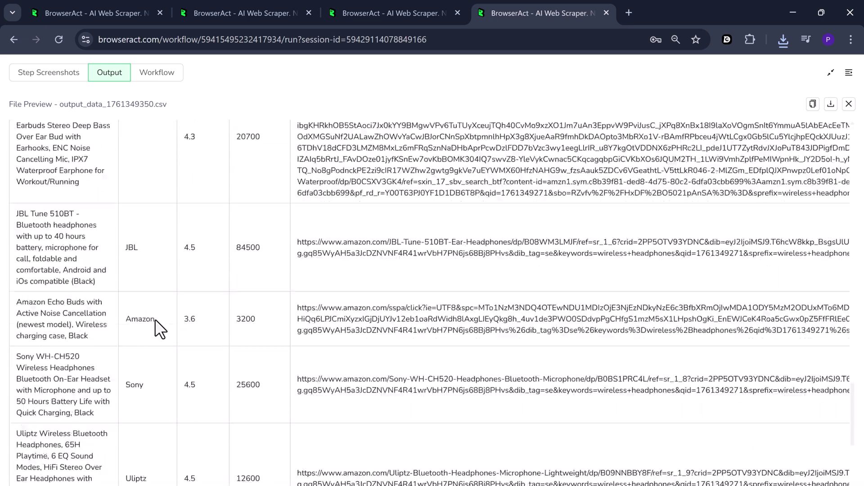
Step: Return to the BrowserAct homepage and scroll through its AI Workflows, Agents and business-intelligence sections
click(14, 40)
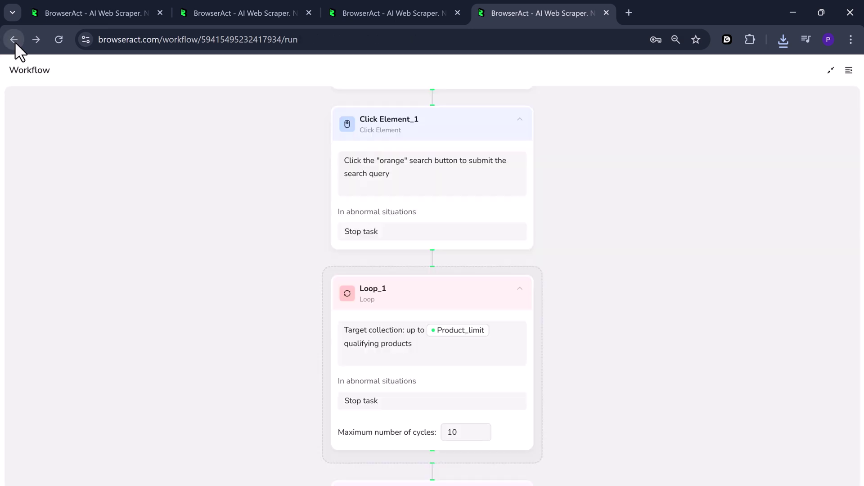
click(14, 40)
click(12, 72)
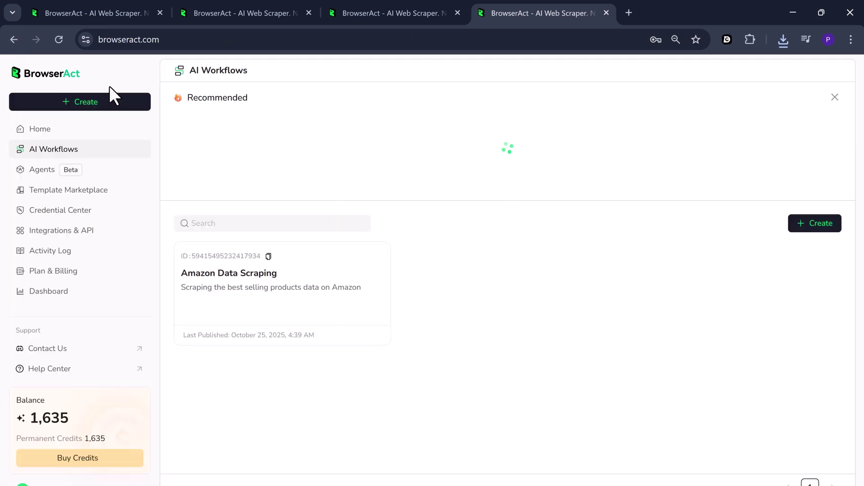
scroll(594, 299, down, 6)
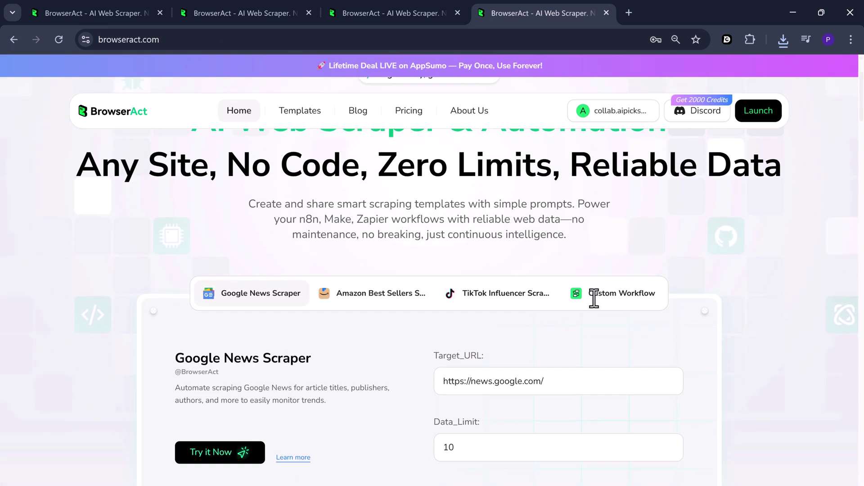
scroll(594, 298, down, 20)
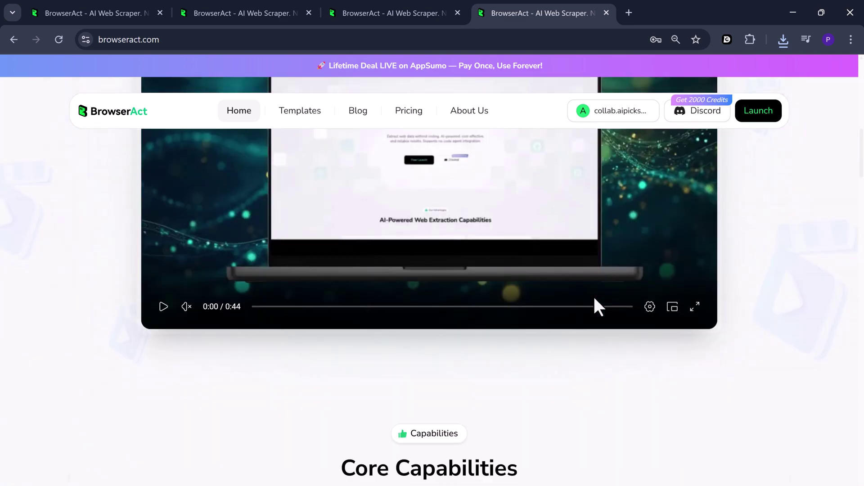
scroll(594, 298, down, 12)
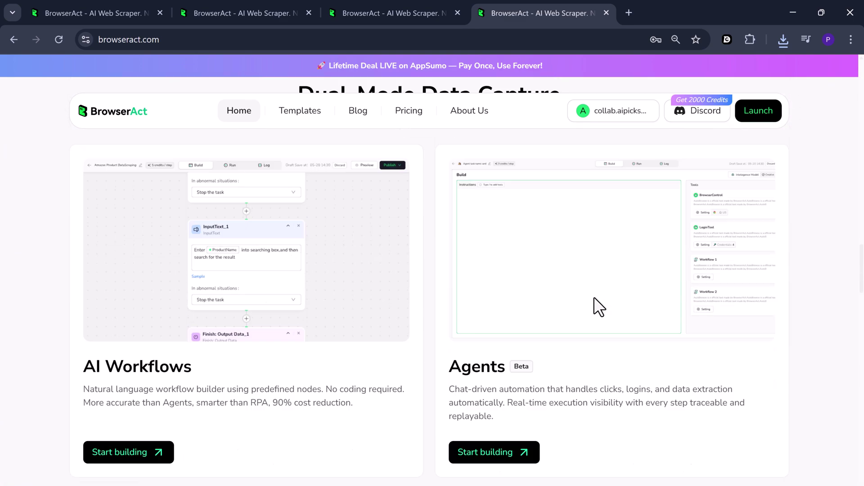
scroll(594, 298, up, 3)
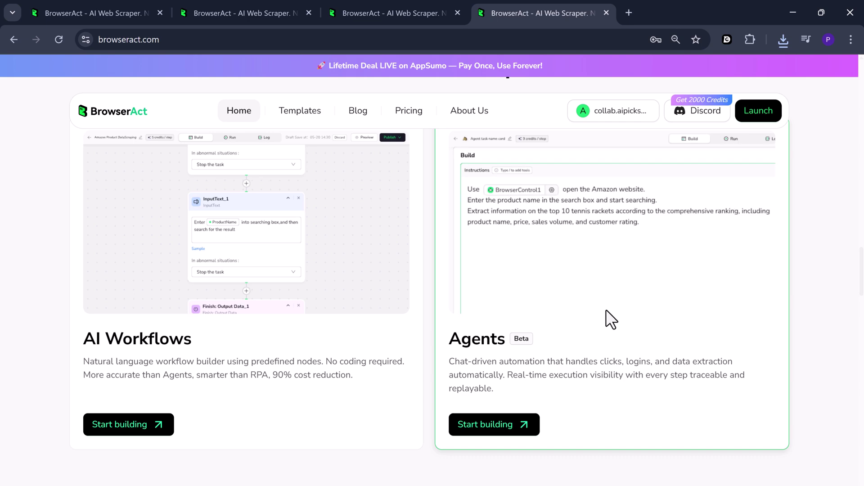
scroll(598, 318, down, 10)
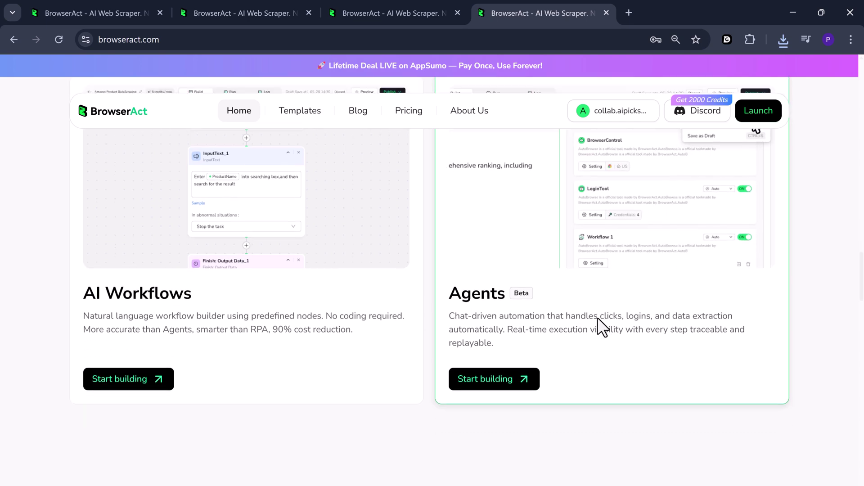
scroll(598, 317, down, 13)
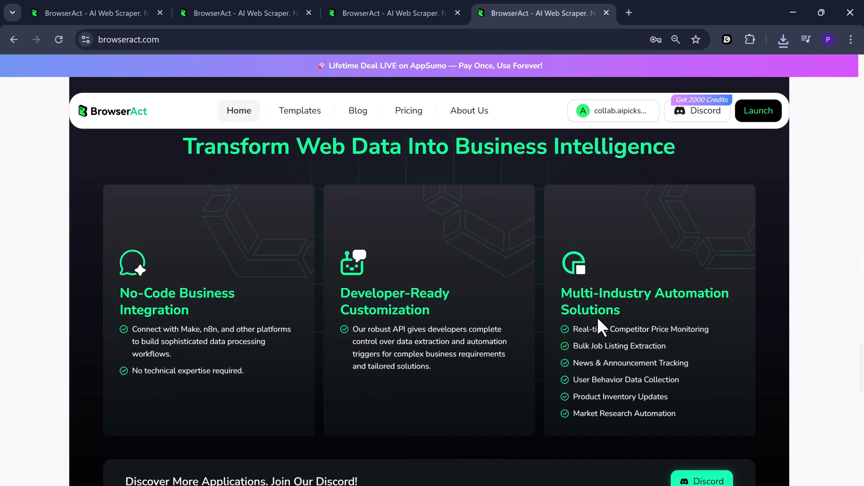